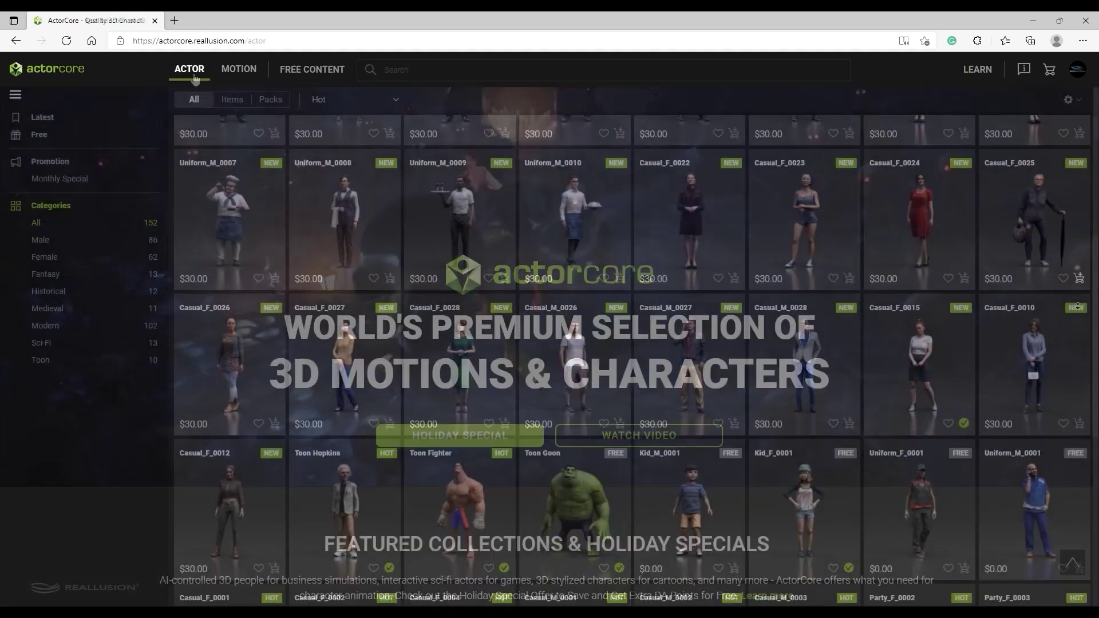
# - Browse the ActorCore actor listing, then set a Blender shape key's weight value to 0
pyautogui.scroll(-3, 1078, 306)
pyautogui.scroll(-3, 1077, 306)
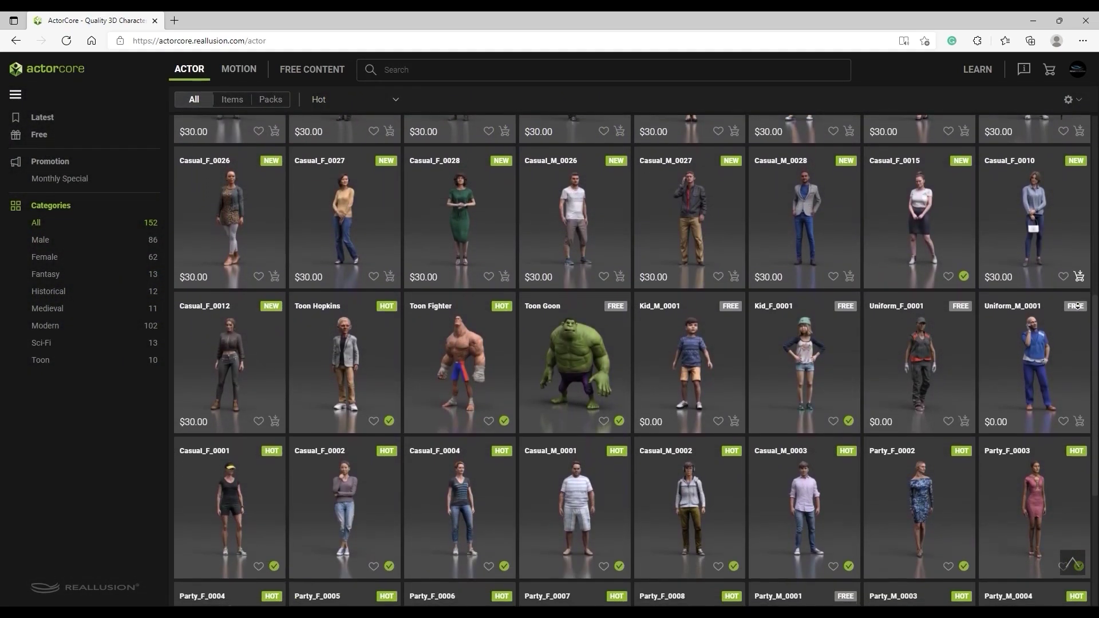
pyautogui.scroll(-3, 1078, 306)
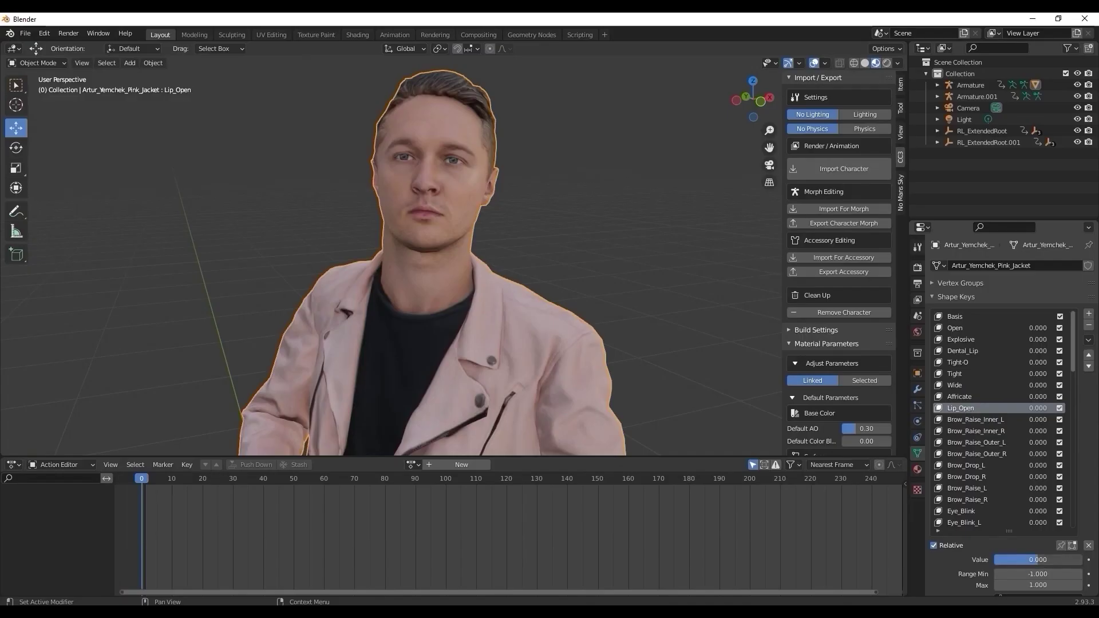
pyautogui.click(1035, 555)
pyautogui.write('0')
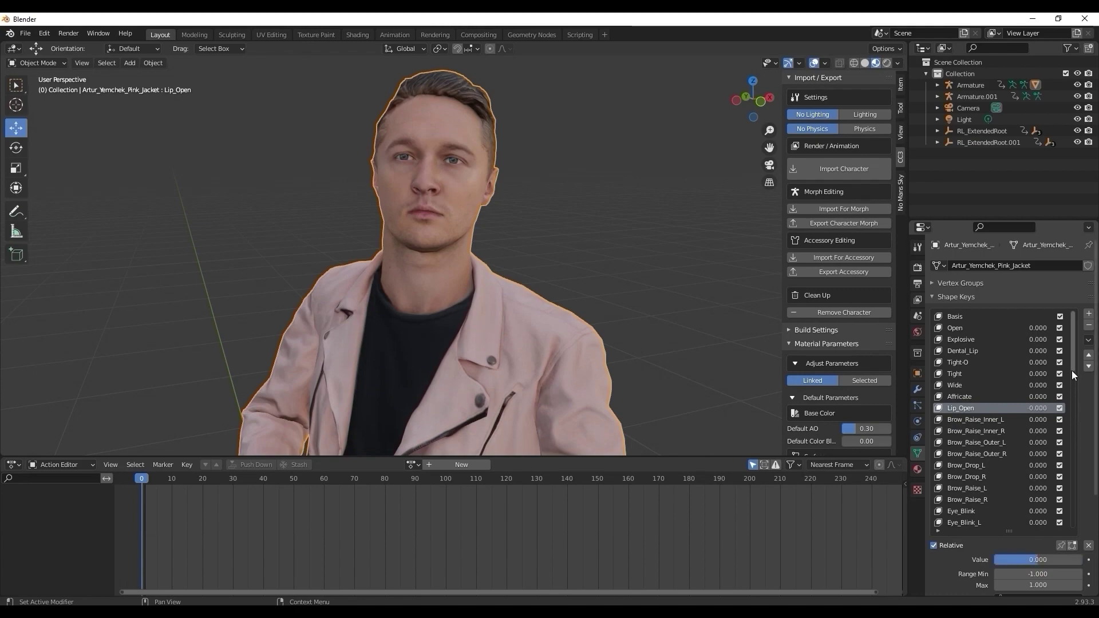
# - Make Eye_Blink the active shape key and scroll the blend shape sliders back to earlier targets
pyautogui.scroll(-3, 1071, 370)
pyautogui.click(980, 419)
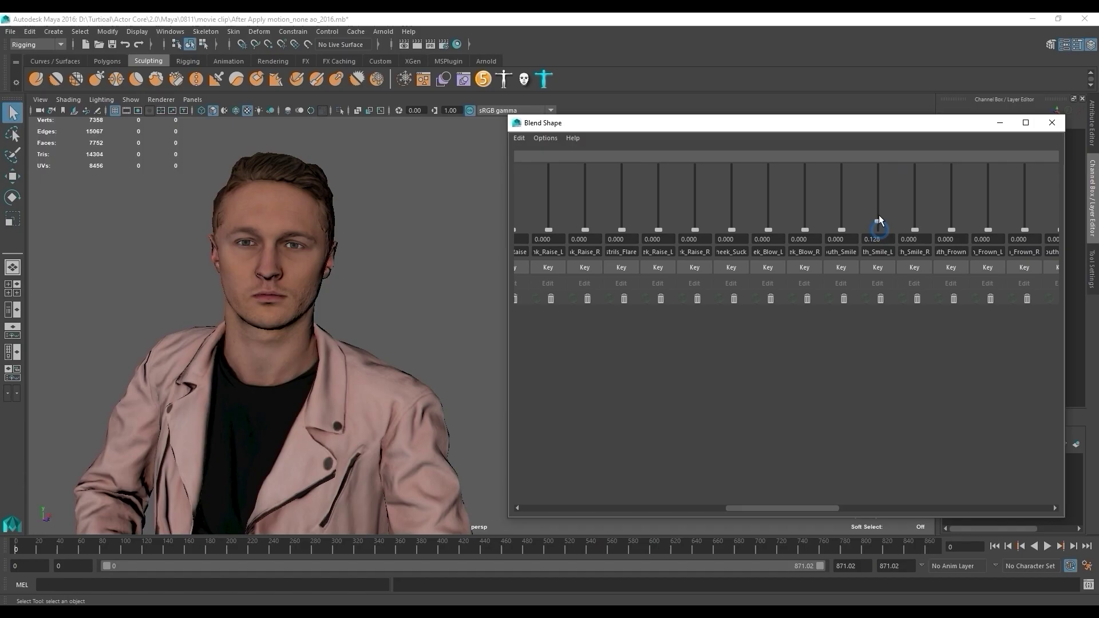
pyautogui.moveTo(817, 507); pyautogui.dragTo(726, 507)
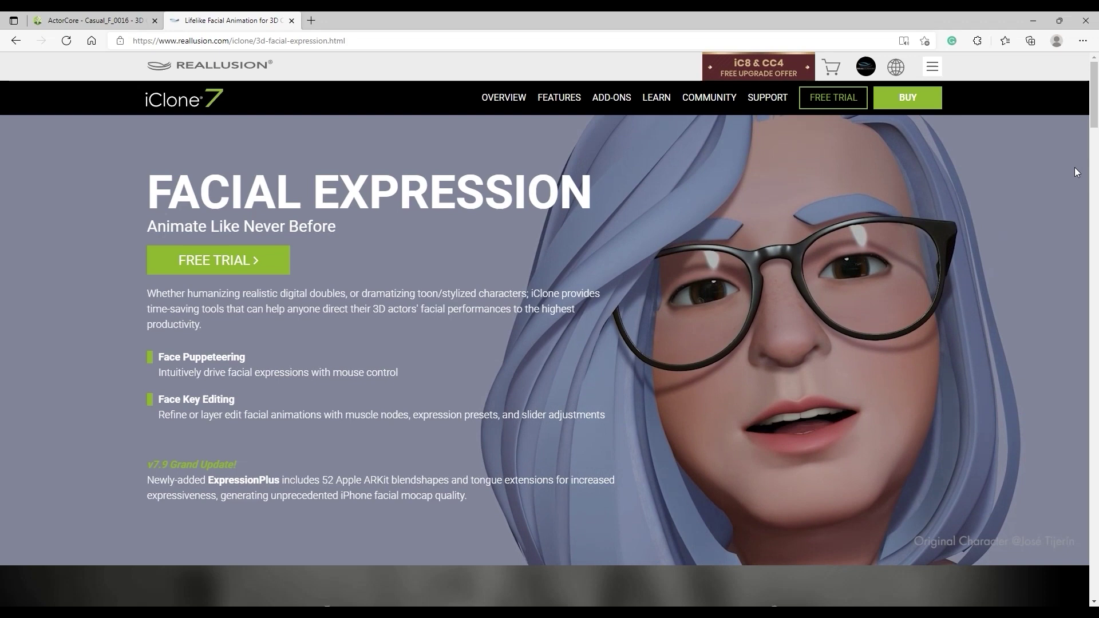
# - Scroll down the iClone Facial Expression page past the Face Puppet section
pyautogui.click(1092, 122)
pyautogui.moveTo(1093, 123); pyautogui.dragTo(1083, 204)
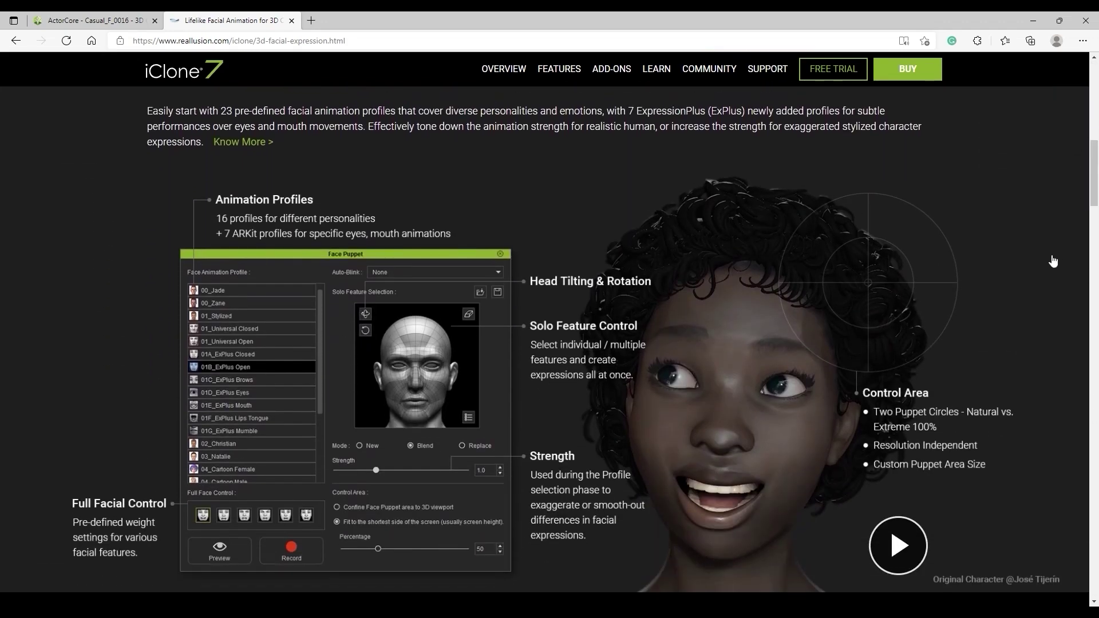
pyautogui.moveTo(1092, 225); pyautogui.dragTo(1094, 264)
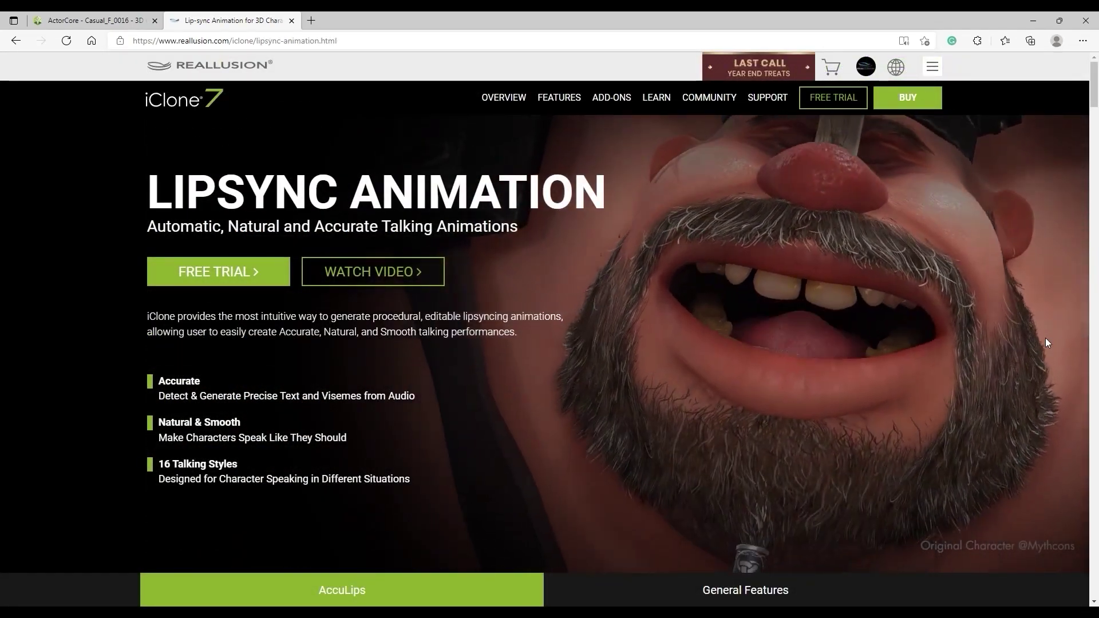
# - Scroll the Lipsync Animation page down through the AccuLips sections to ACCURATE
pyautogui.click(1091, 152)
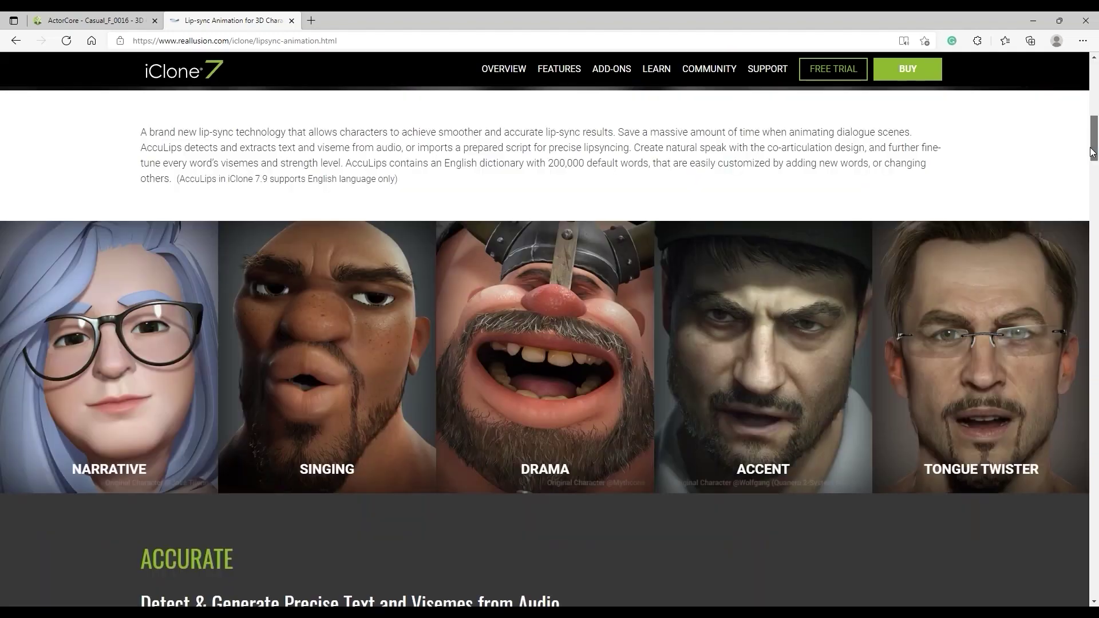
pyautogui.moveTo(1091, 152); pyautogui.dragTo(1095, 186)
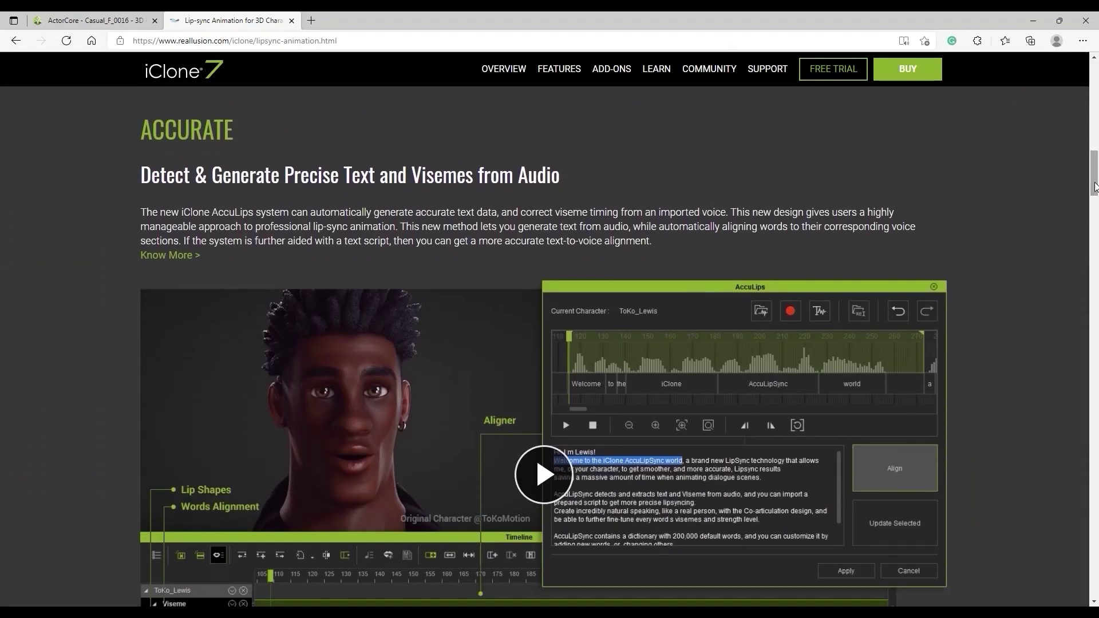
pyautogui.moveTo(1094, 186); pyautogui.dragTo(1094, 277)
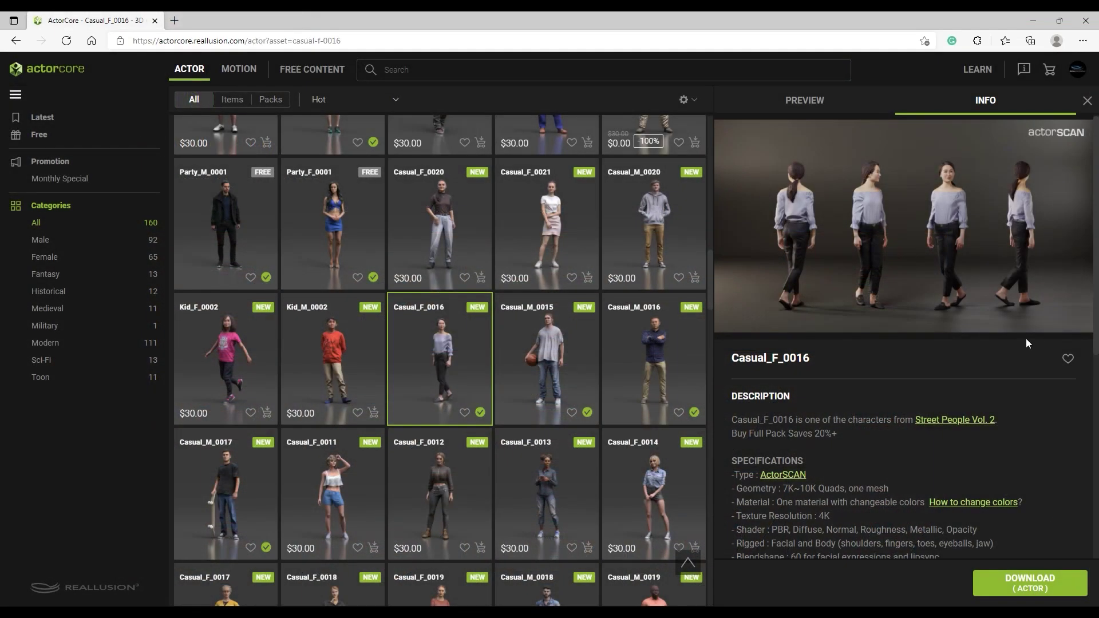
# - Open the DOWNLOAD (ACTOR) settings for Casual_F_0016 and choose iClone as the target application
pyautogui.moveTo(1094, 252); pyautogui.dragTo(1087, 343)
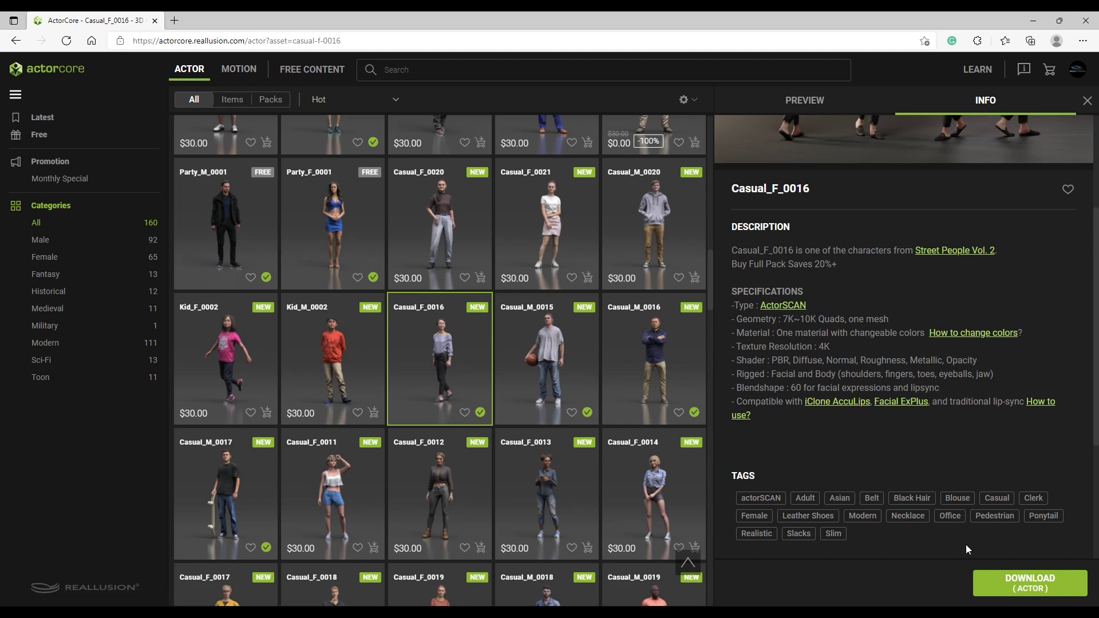
pyautogui.click(1068, 585)
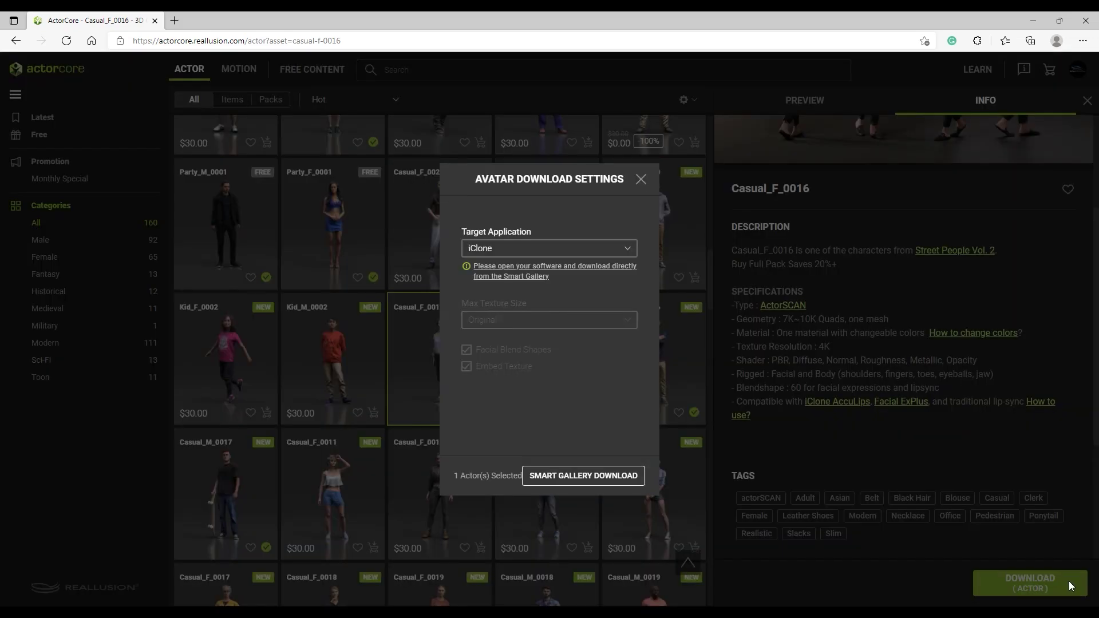
pyautogui.click(631, 249)
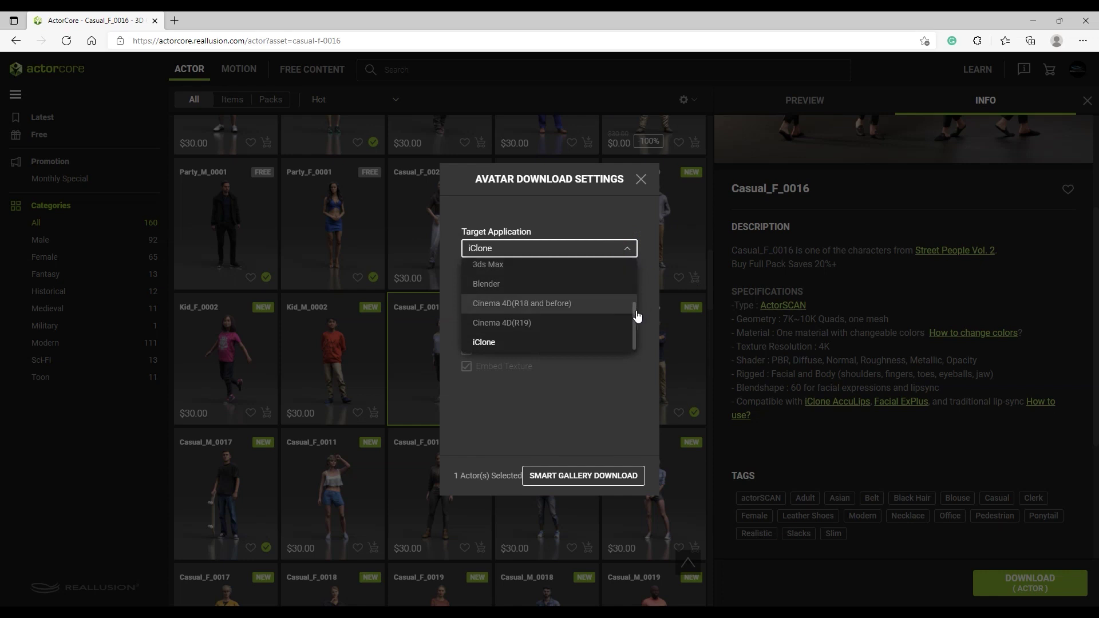
pyautogui.scroll(3, 637, 289)
pyautogui.scroll(-3, 635, 312)
pyautogui.click(587, 348)
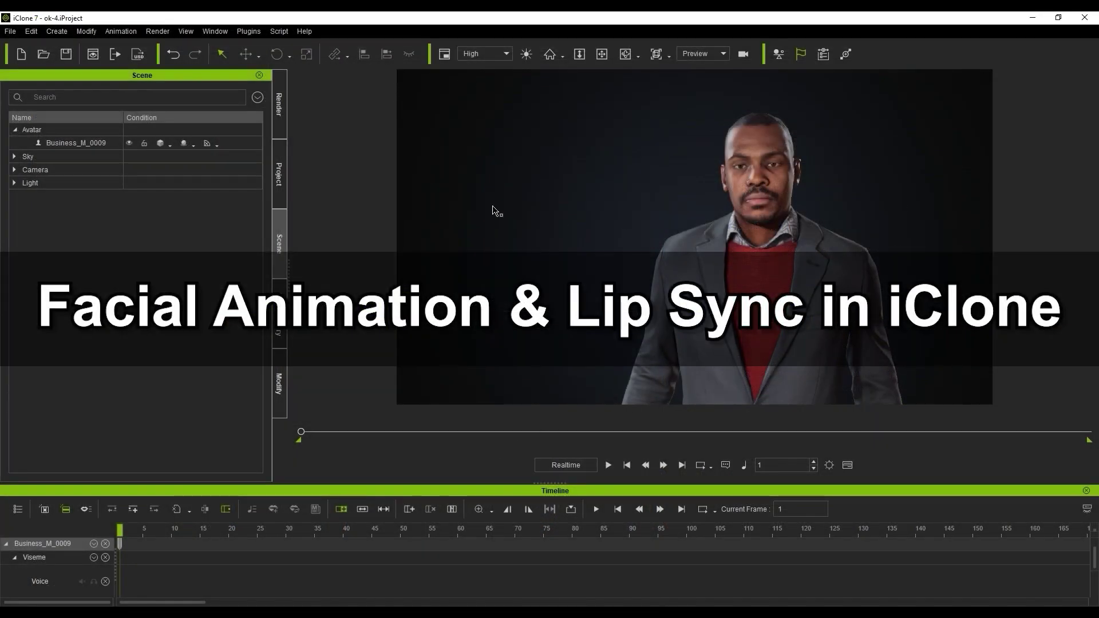
# - Select the Business_M_0009 avatar and bring up the Animation > Create Script options
pyautogui.click(93, 143)
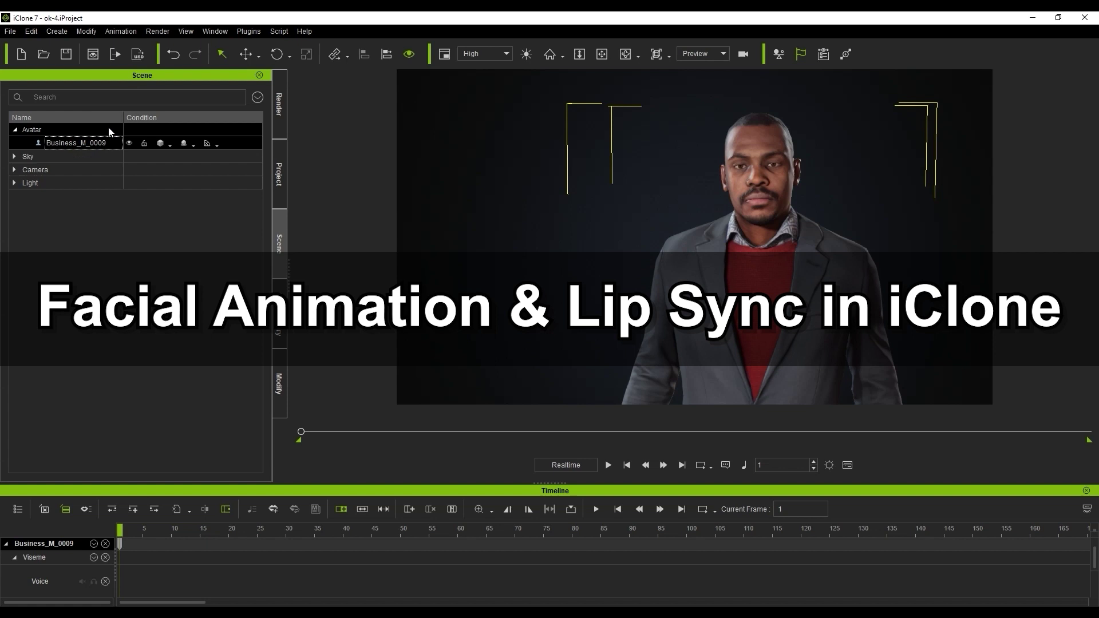
pyautogui.click(126, 33)
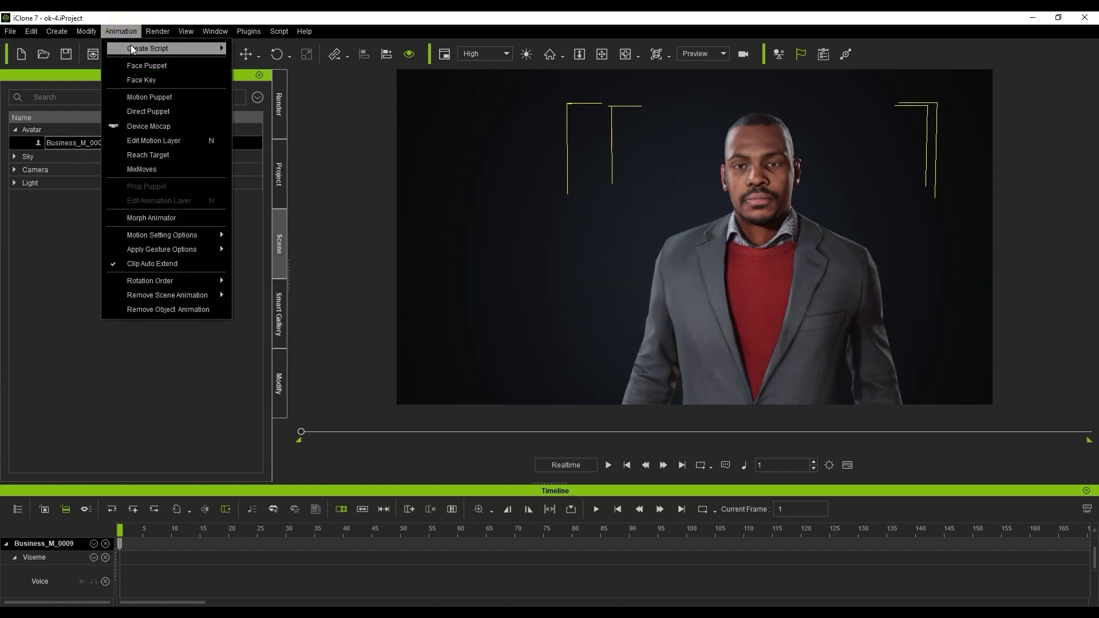
pyautogui.moveTo(159, 47)
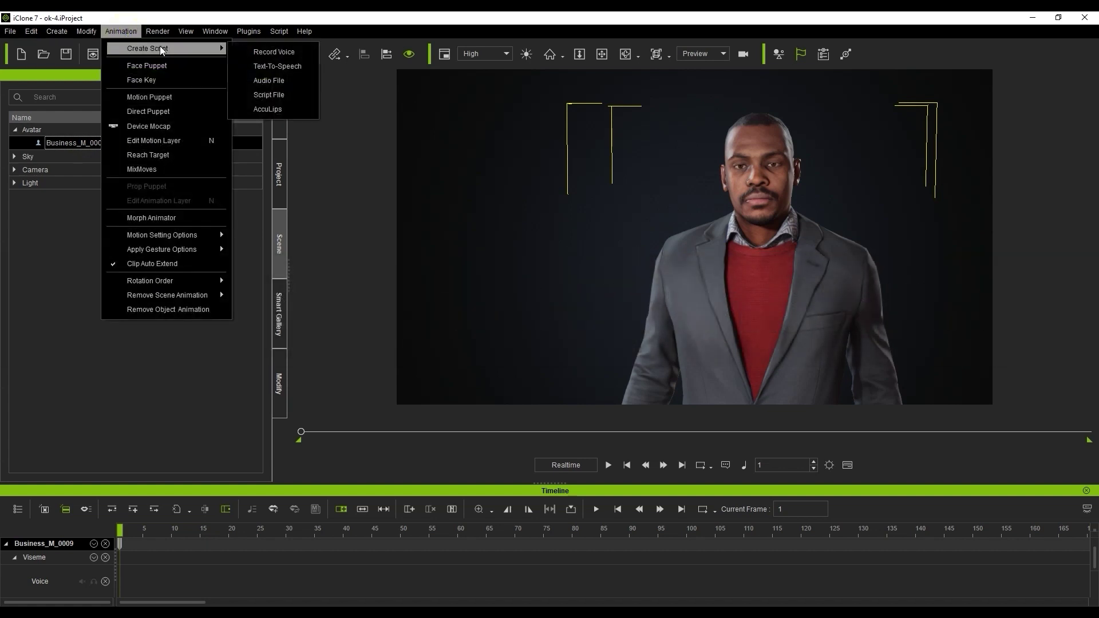
# - Start AccuLips for the avatar and load the Functional Examples - Normal.wav voice file
pyautogui.click(303, 111)
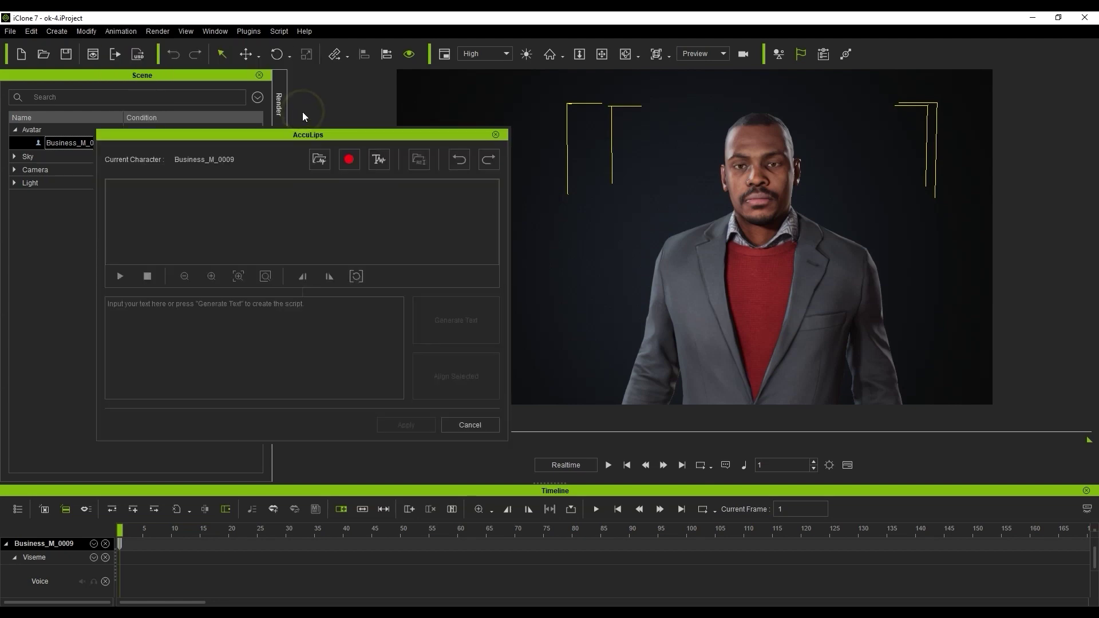
pyautogui.click(320, 163)
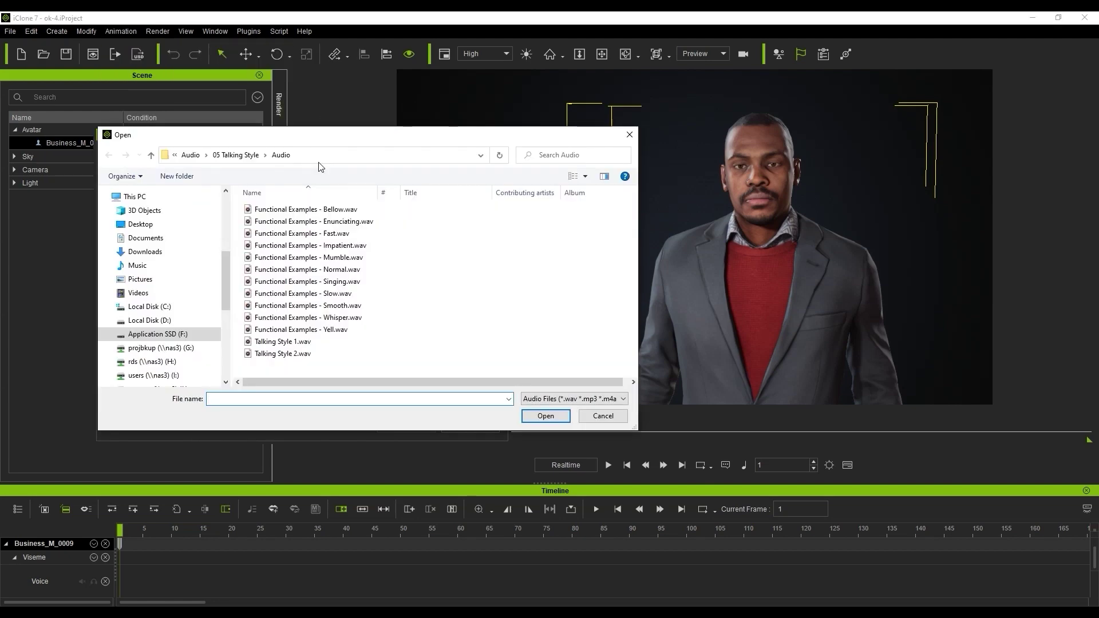
pyautogui.click(361, 270)
pyautogui.click(558, 421)
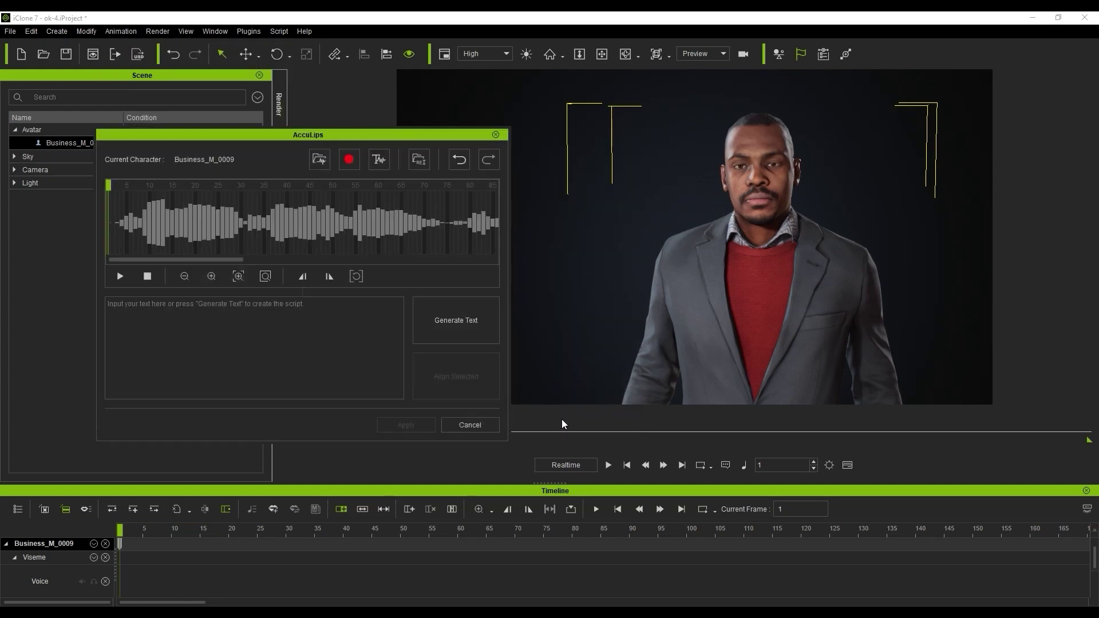
# - Generate the transcript, correct 'tereful' to 'careful', and realign the visemes
pyautogui.click(471, 331)
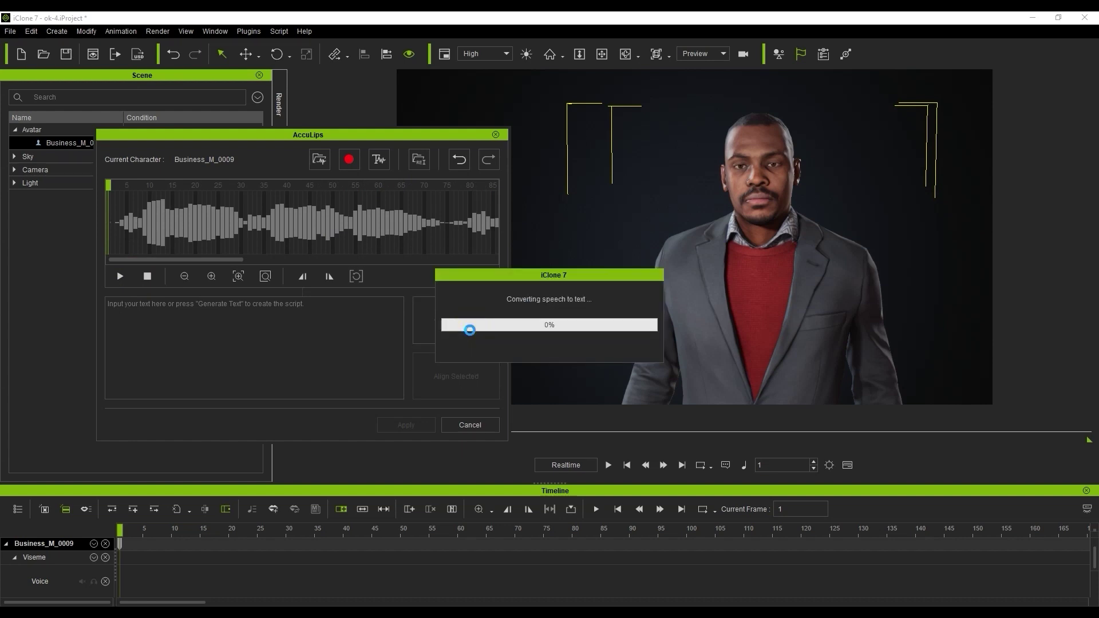
pyautogui.click(469, 331)
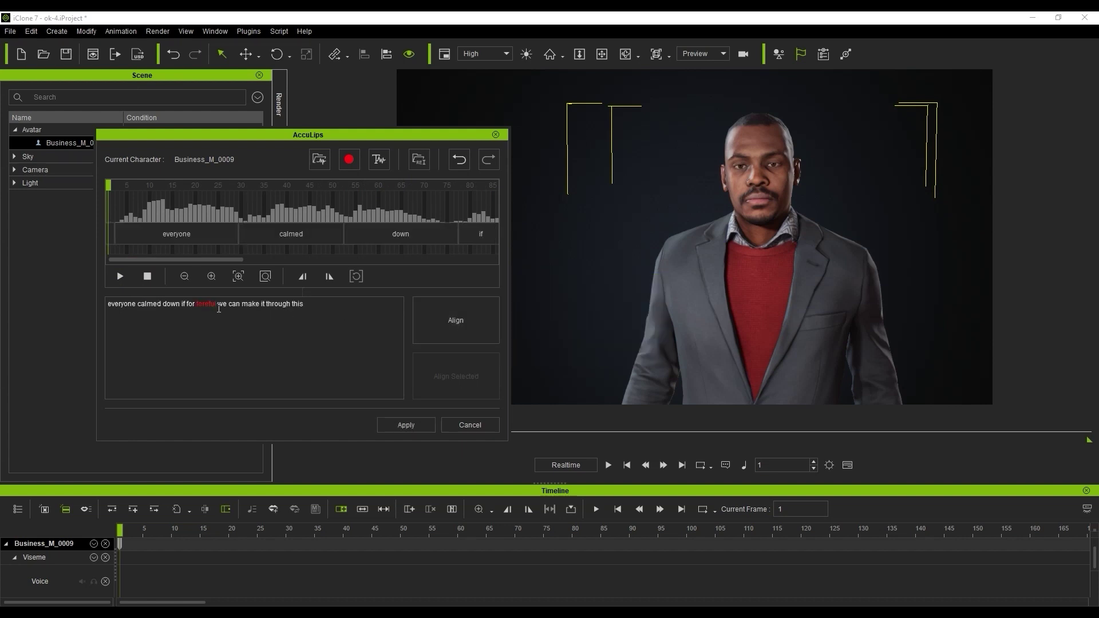
pyautogui.click(197, 303)
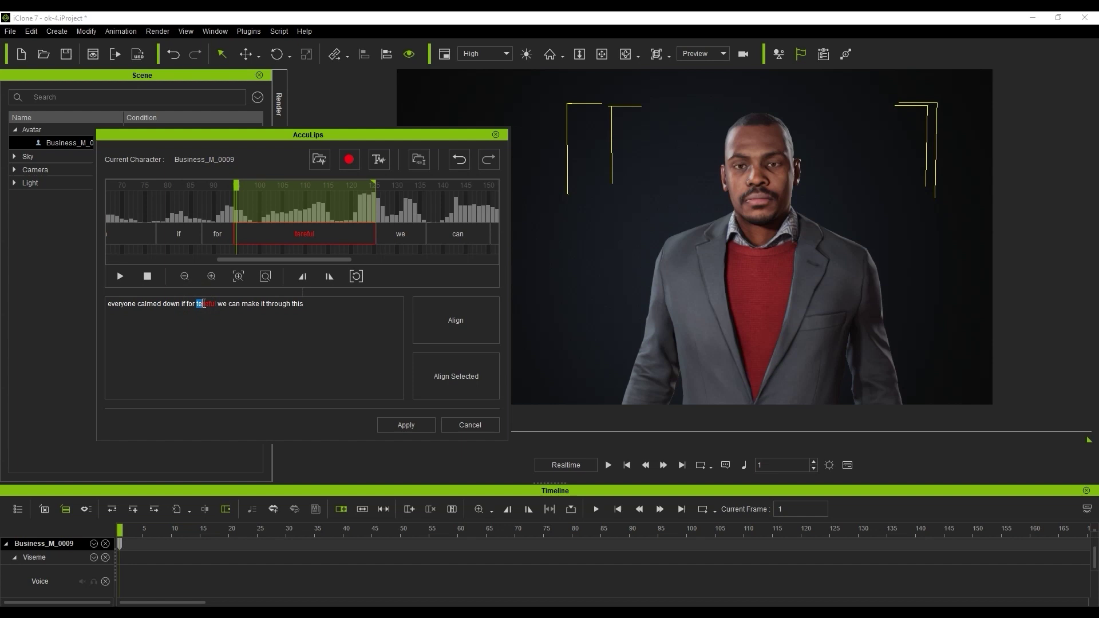
pyautogui.press('BackSpace')
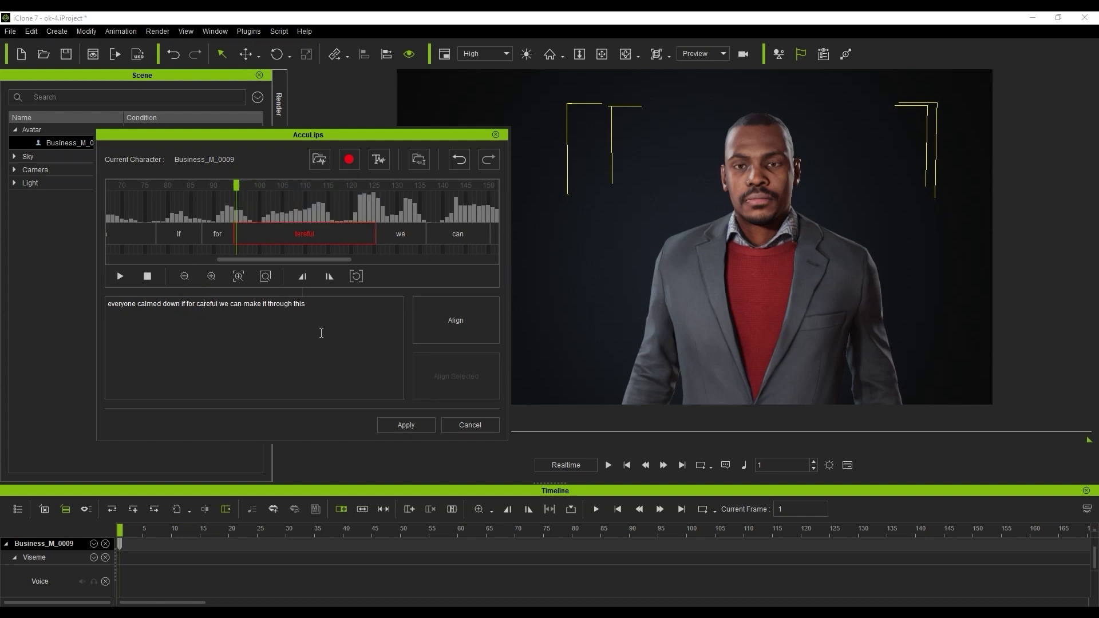
pyautogui.click(485, 338)
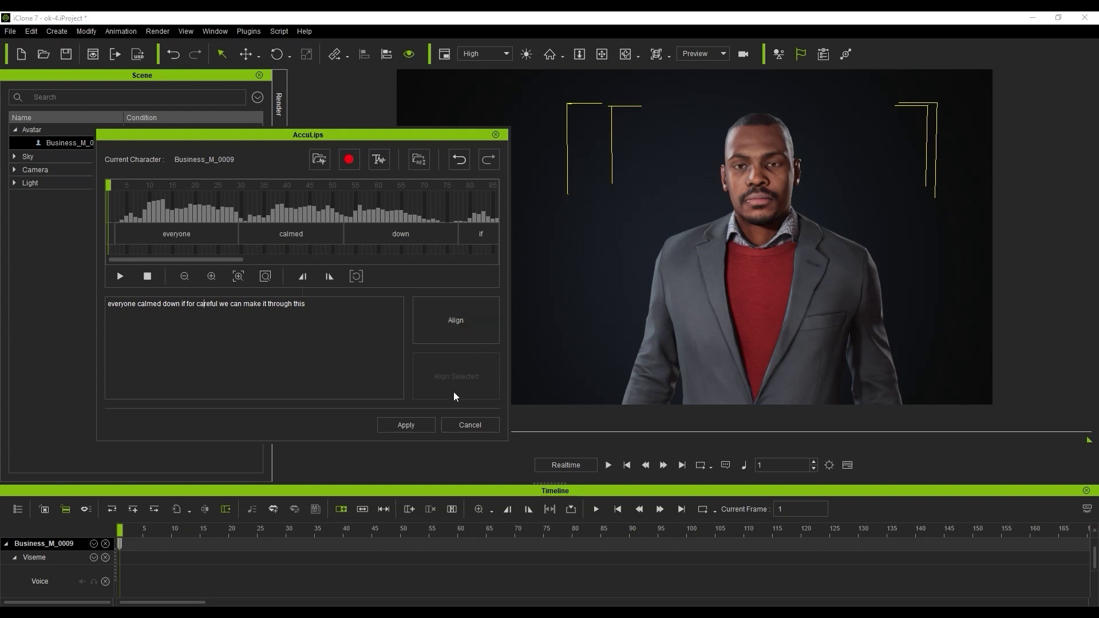
# - Apply the lip sync, preview the talking, and enlarge the timeline to show the Lips track
pyautogui.click(428, 427)
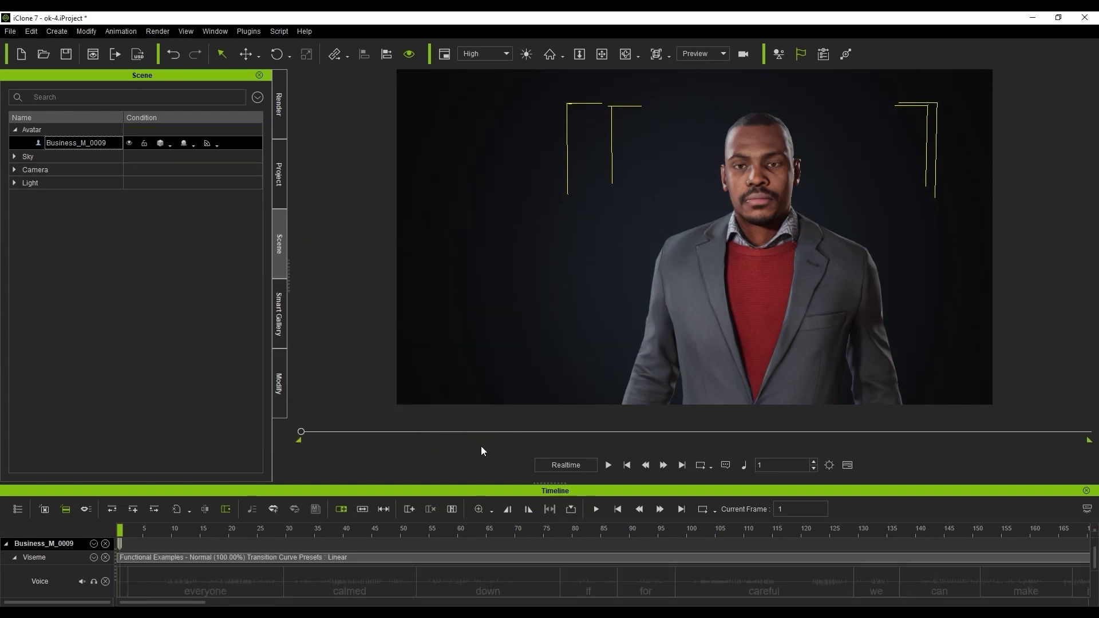
pyautogui.click(608, 465)
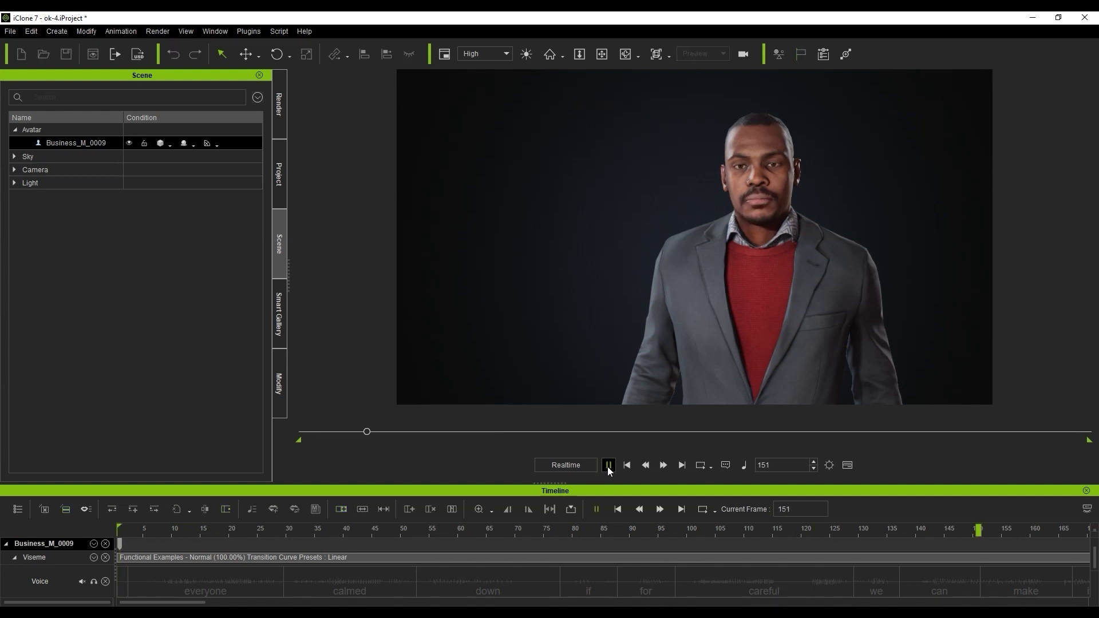
pyautogui.click(609, 466)
pyautogui.moveTo(607, 484); pyautogui.dragTo(600, 465)
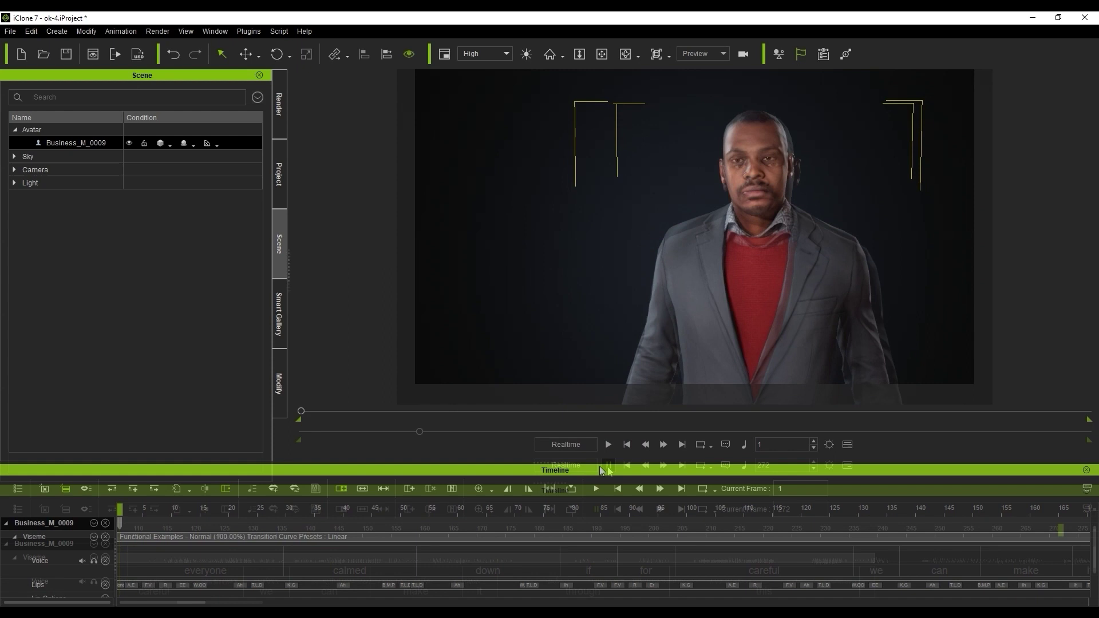
# - Edit the frame-15 lip key, trying Ih and Th before restoring W_OO, then close the editor
pyautogui.doubleClick(198, 585)
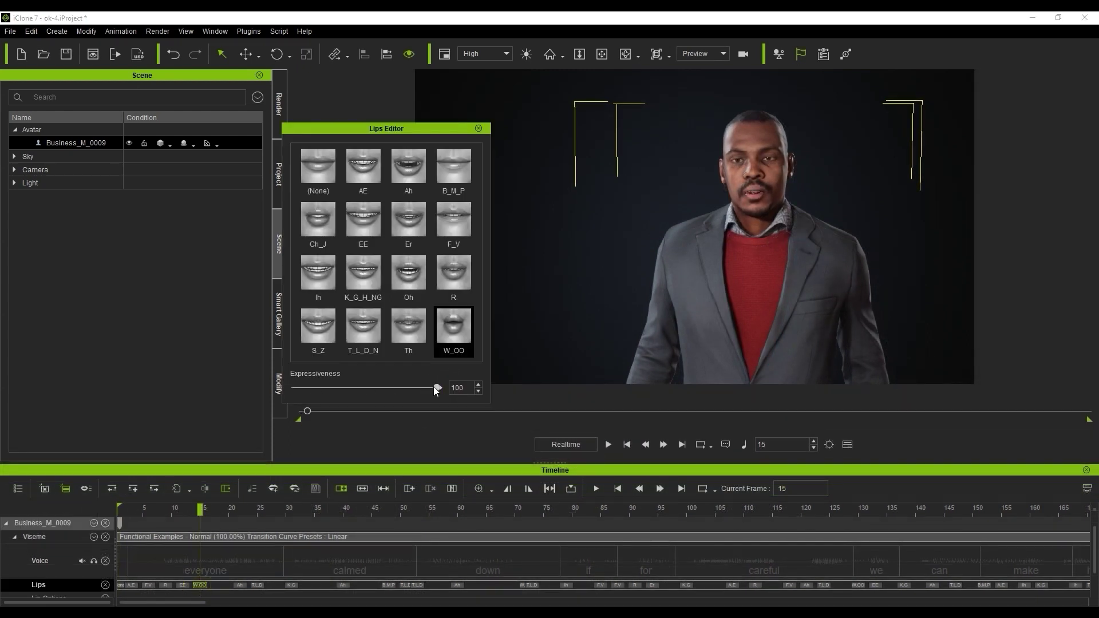
pyautogui.click(327, 291)
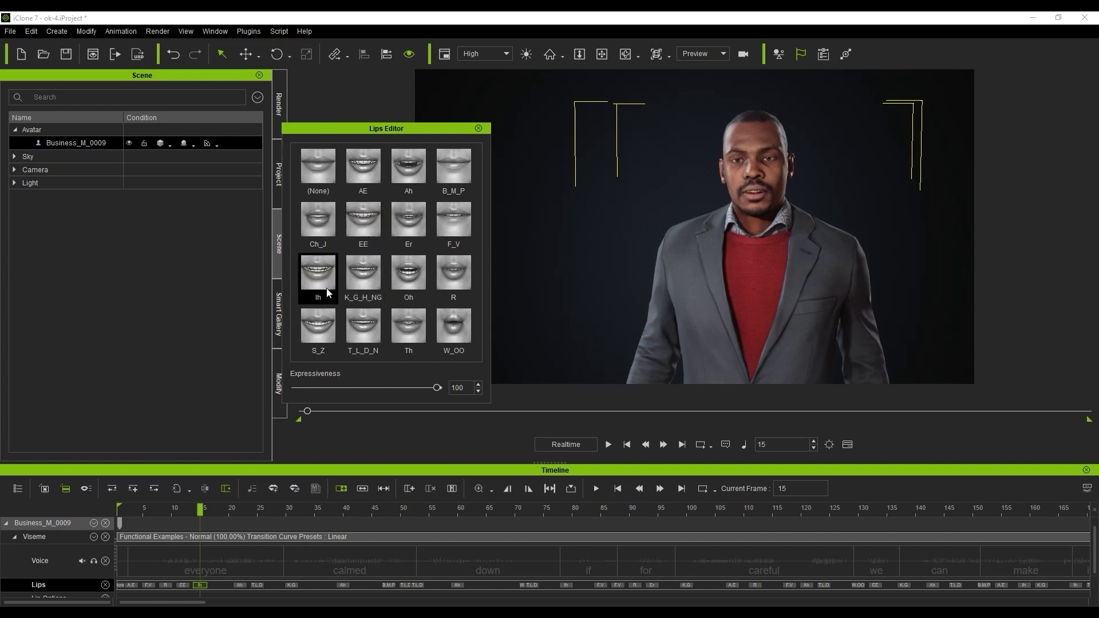
pyautogui.click(415, 332)
pyautogui.click(455, 331)
pyautogui.click(478, 128)
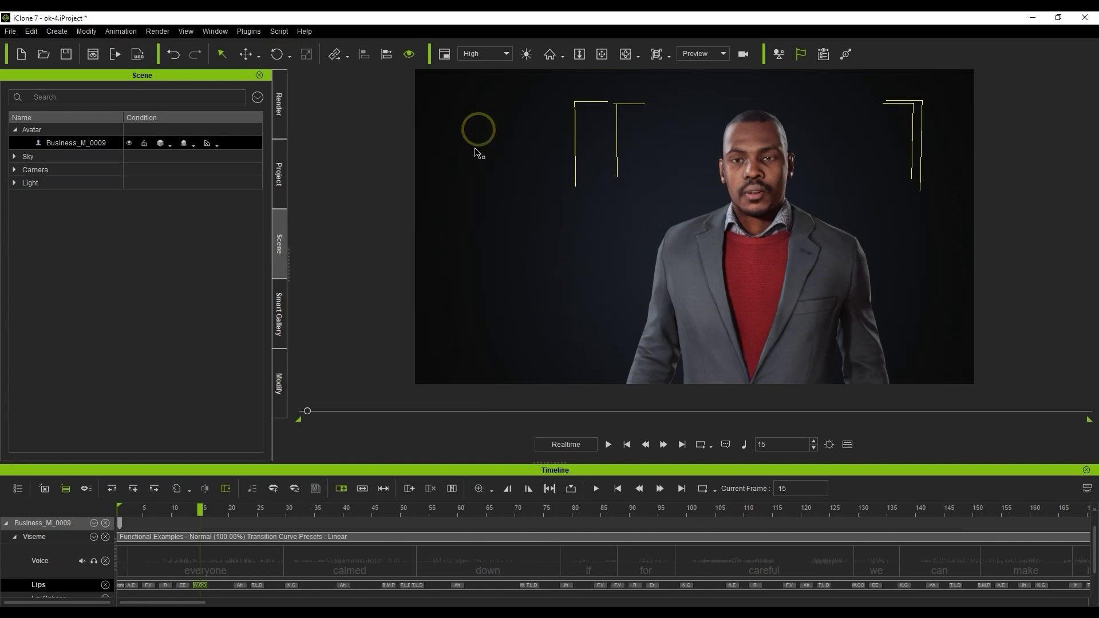
pyautogui.rightClick(225, 555)
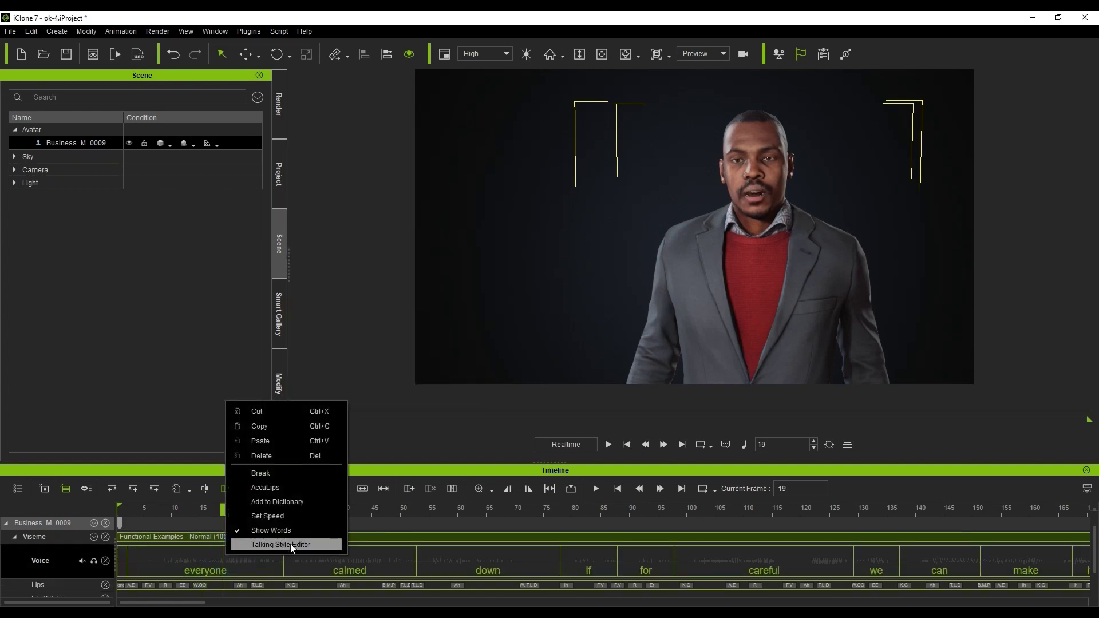
# - In the Talking Style Editor, try Type_Yelling, then preview the Type_Enunciating preset
pyautogui.click(314, 545)
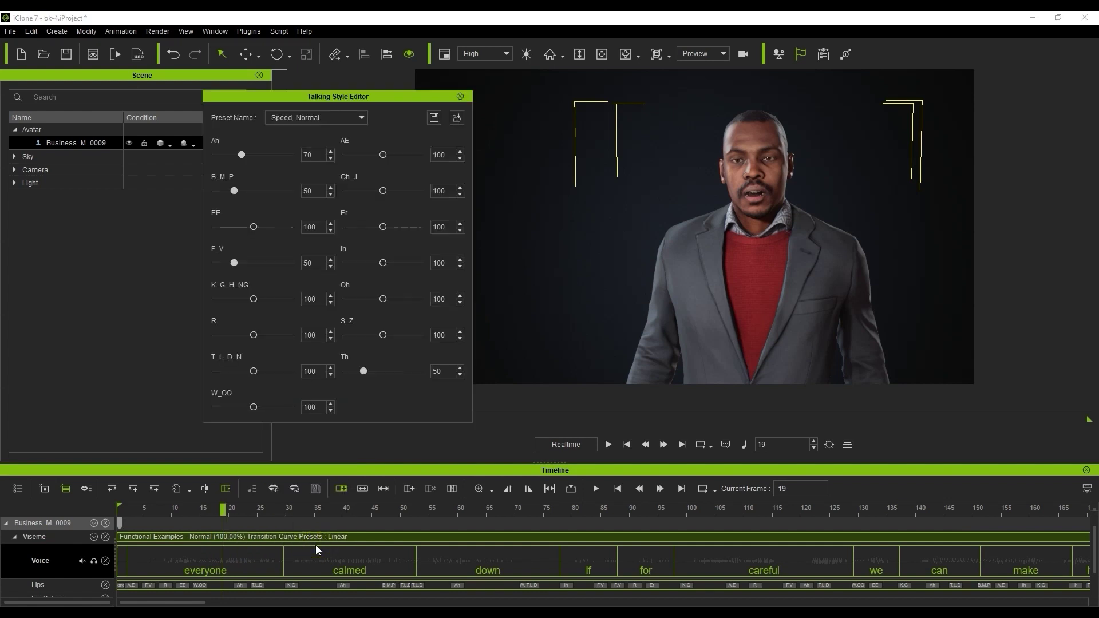
pyautogui.click(361, 118)
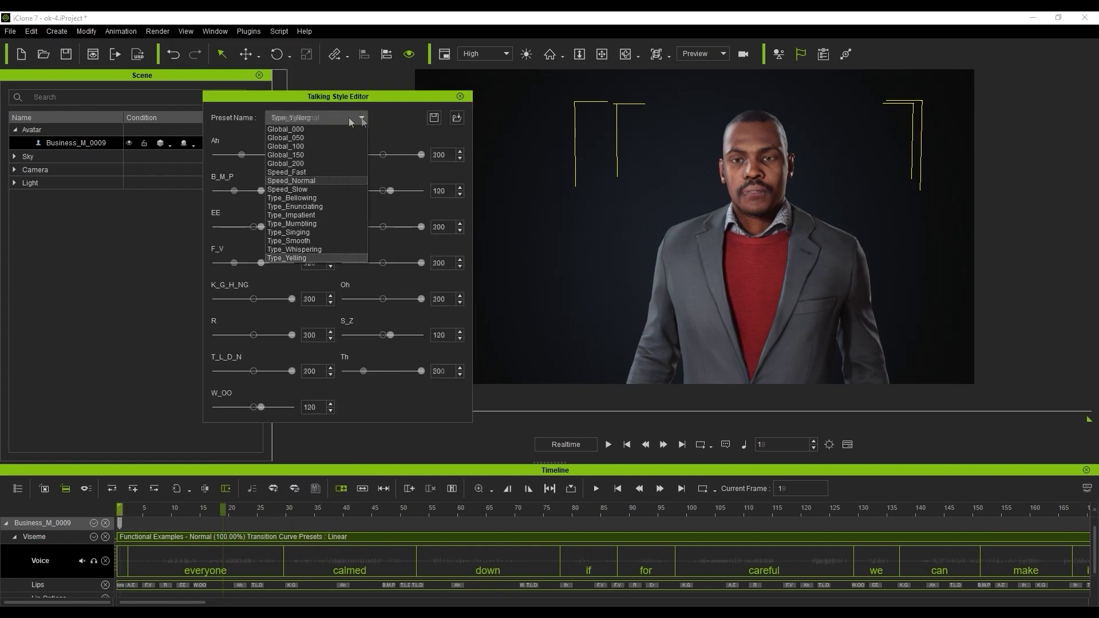
pyautogui.click(287, 258)
pyautogui.click(343, 118)
pyautogui.click(347, 207)
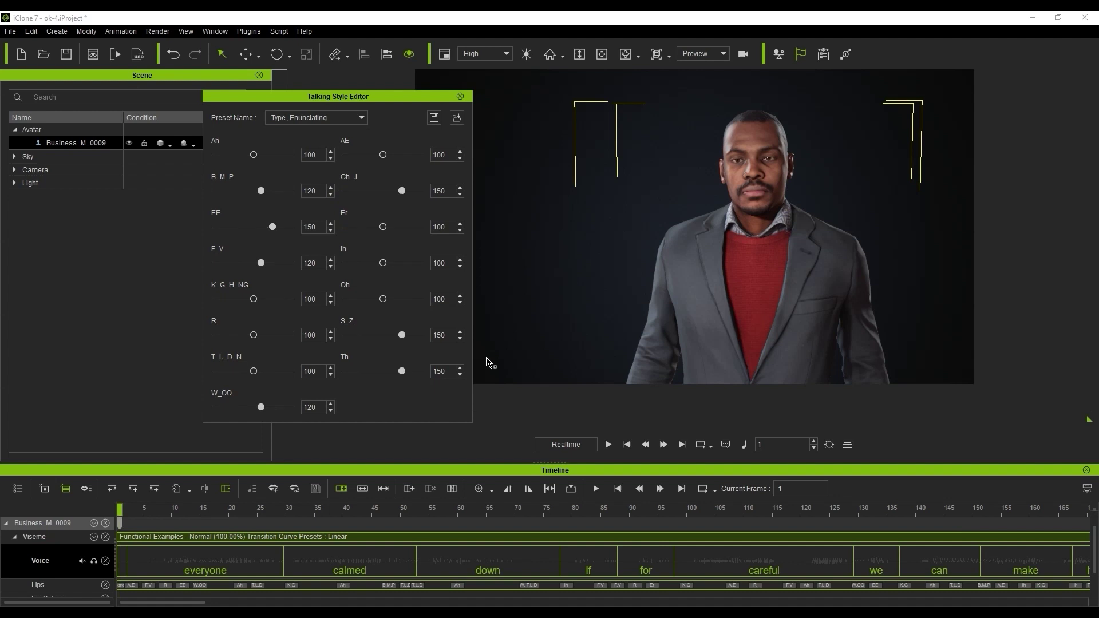
pyautogui.click(609, 445)
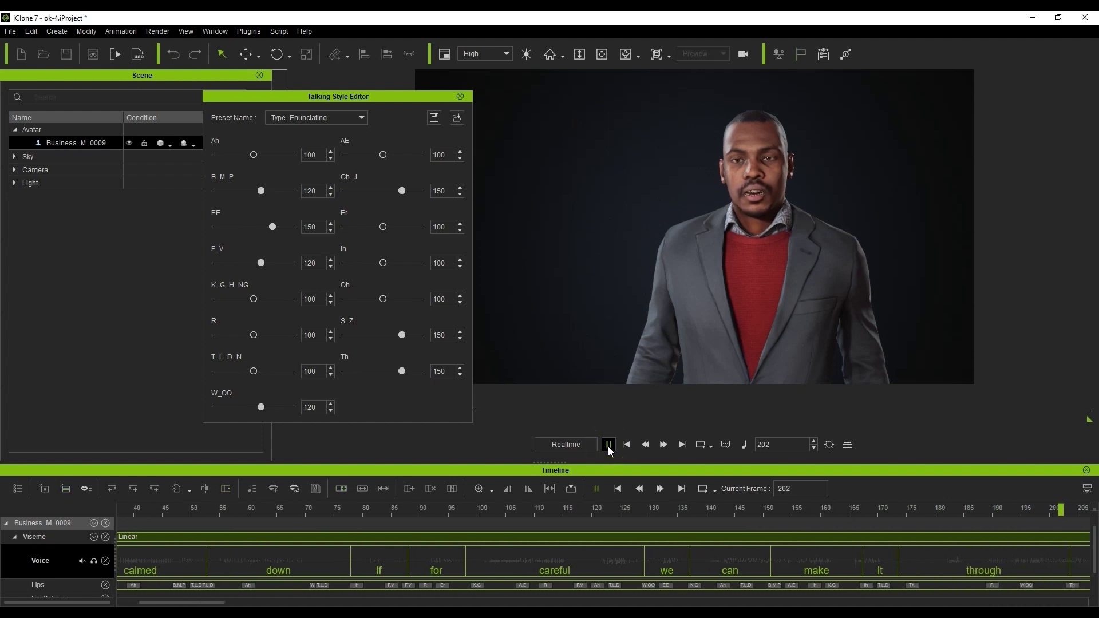
# - Switch the talking style to Type_Mumbling and preview it
pyautogui.click(321, 117)
pyautogui.click(354, 223)
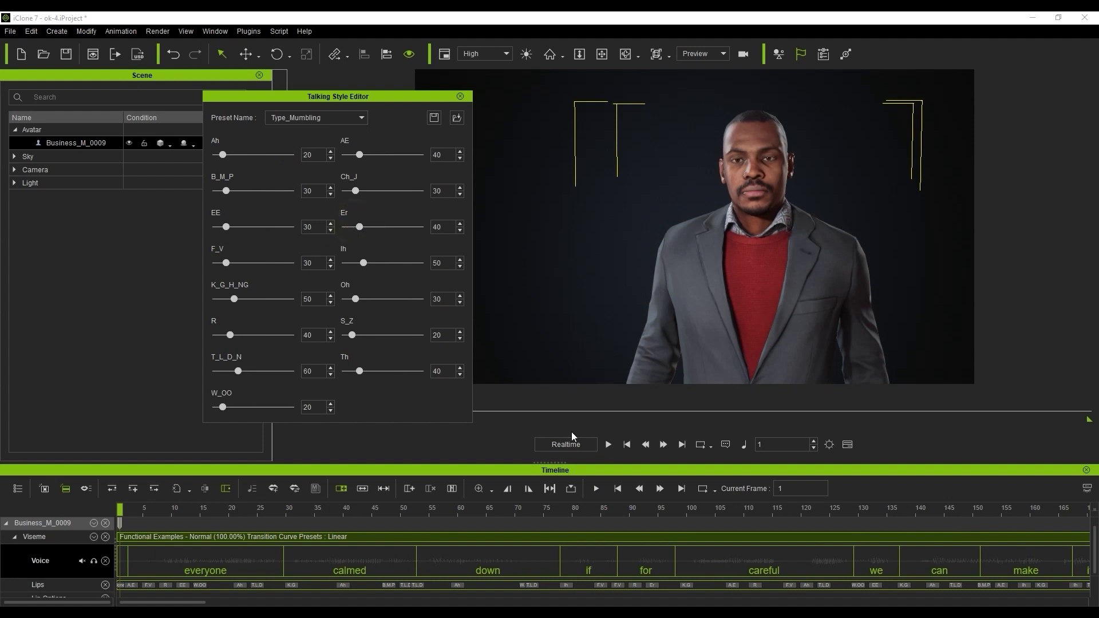
pyautogui.click(609, 446)
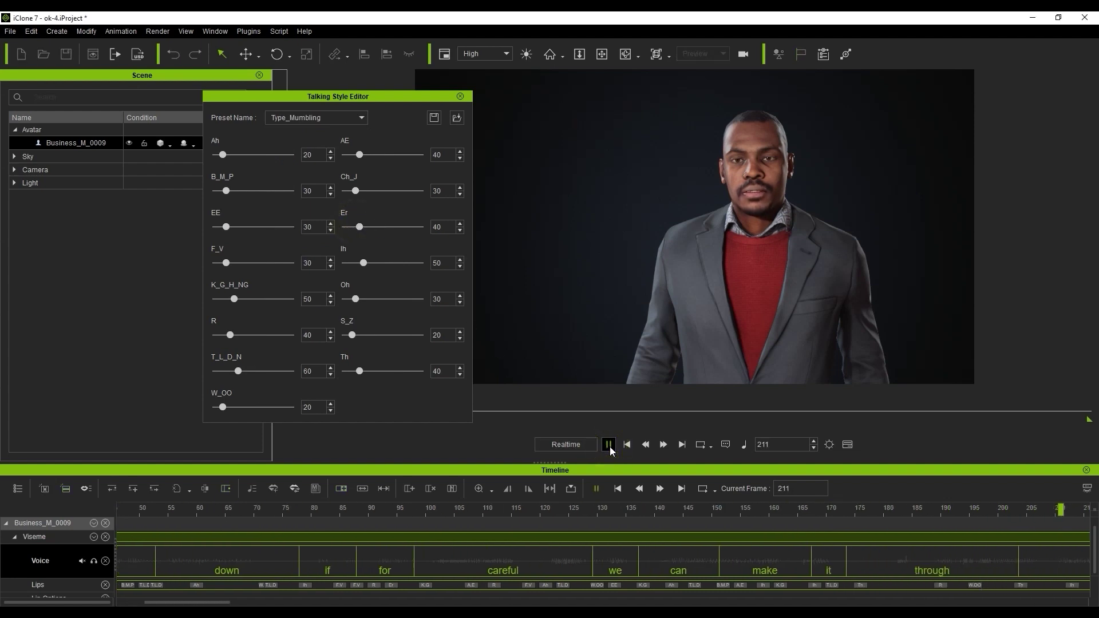
pyautogui.click(610, 446)
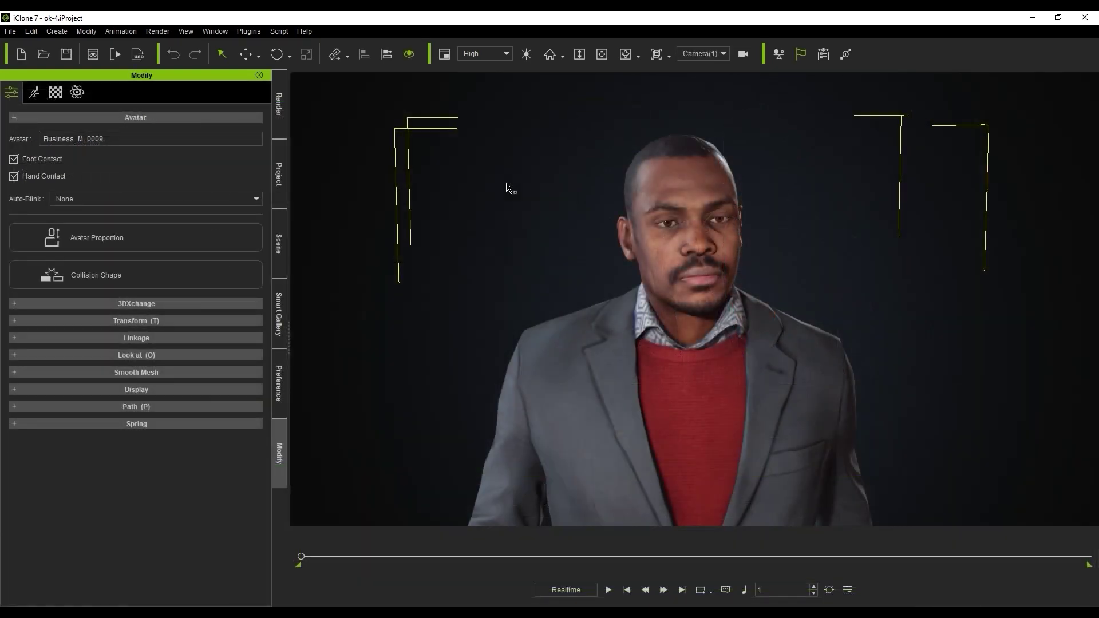
# - Add the LIVE FACE gear in Motion LIVE and assign it to Business_M_0009's Face
pyautogui.click(255, 29)
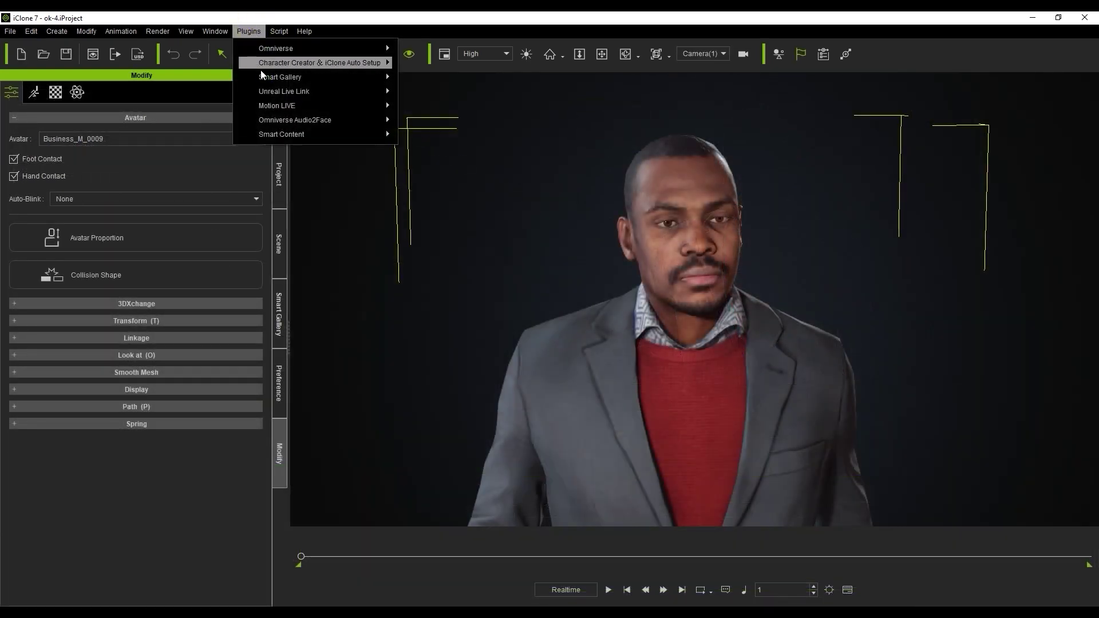
pyautogui.moveTo(291, 107)
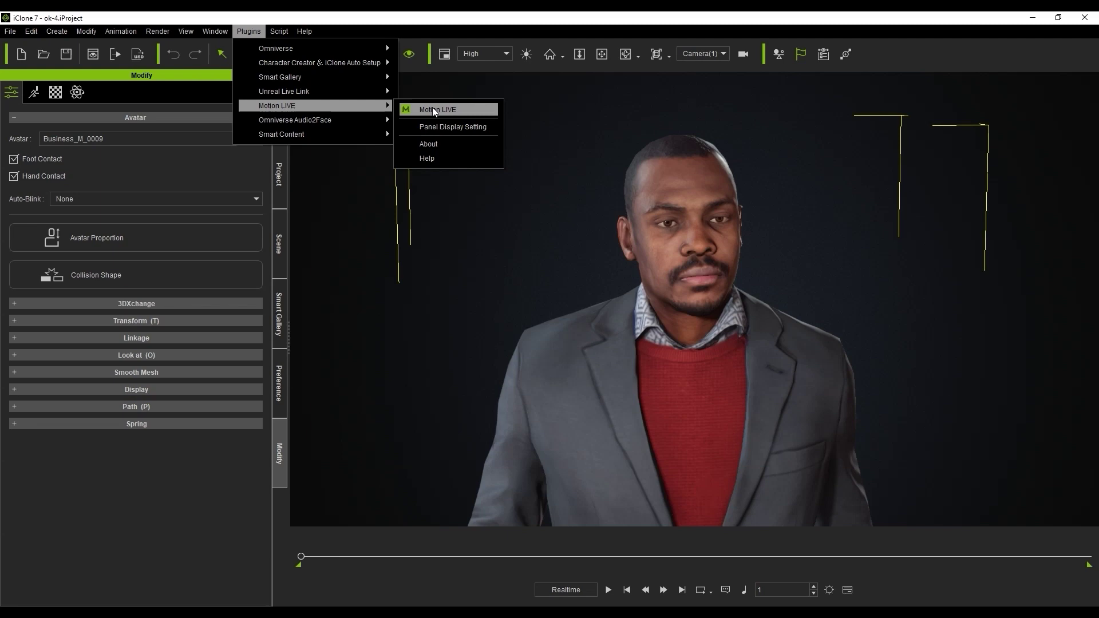
pyautogui.click(472, 112)
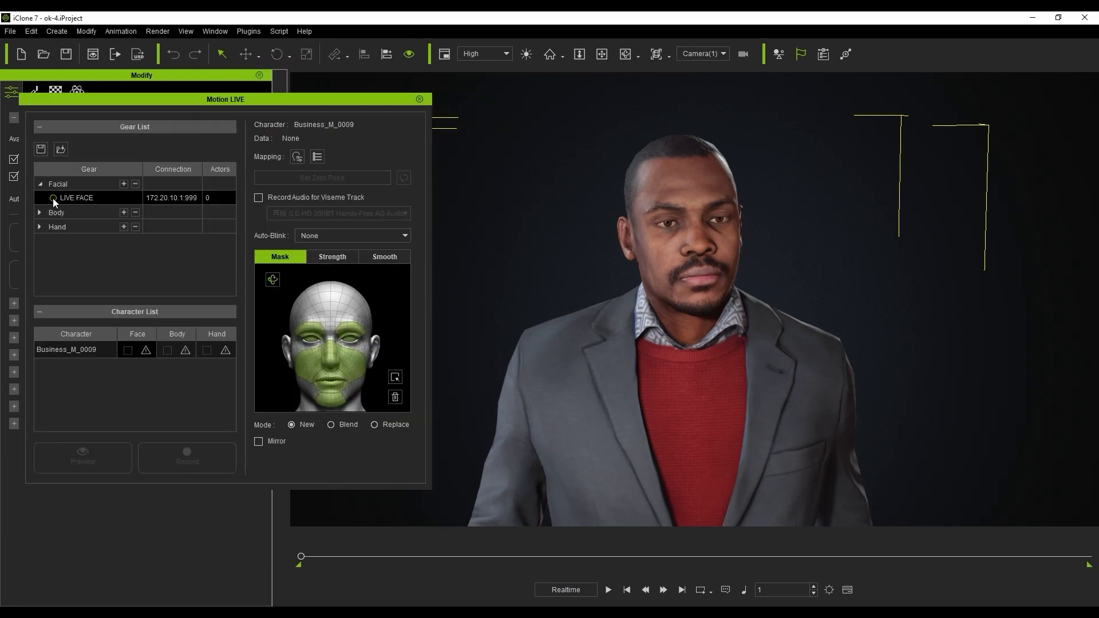
pyautogui.click(146, 351)
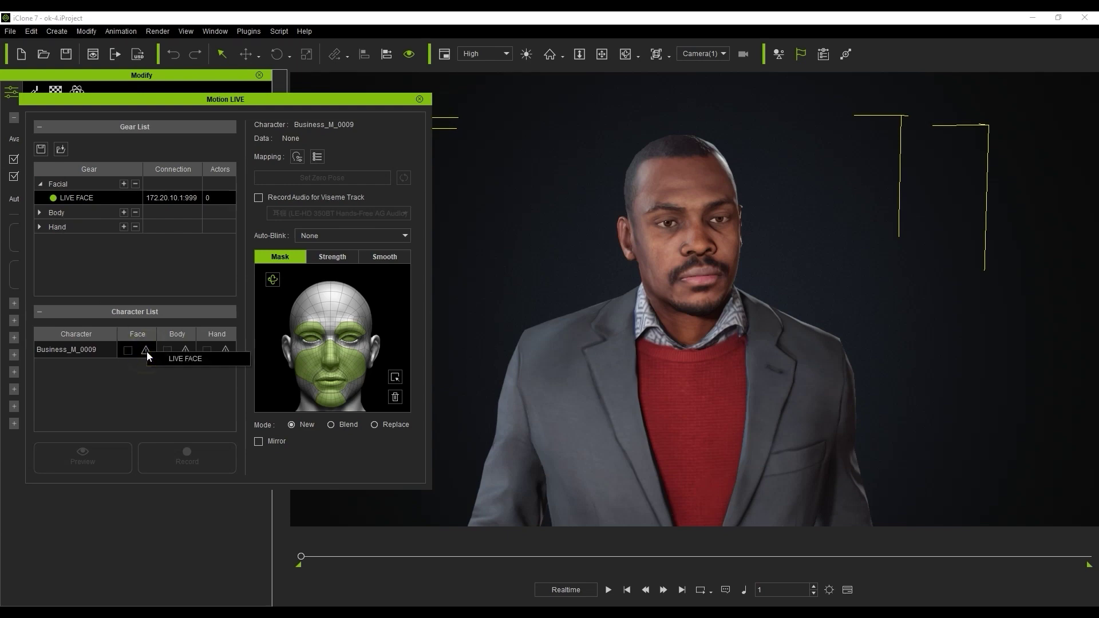
pyautogui.click(219, 359)
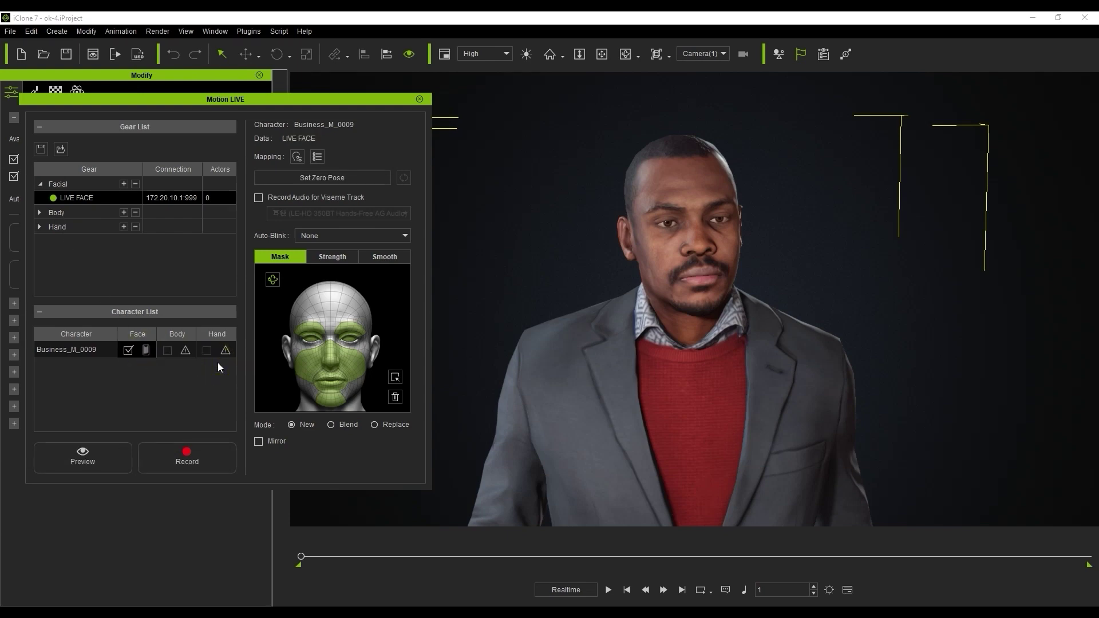
# - Load the ARKit.json expression mapping profile for LIVE FACE and close the mapping panel
pyautogui.click(297, 158)
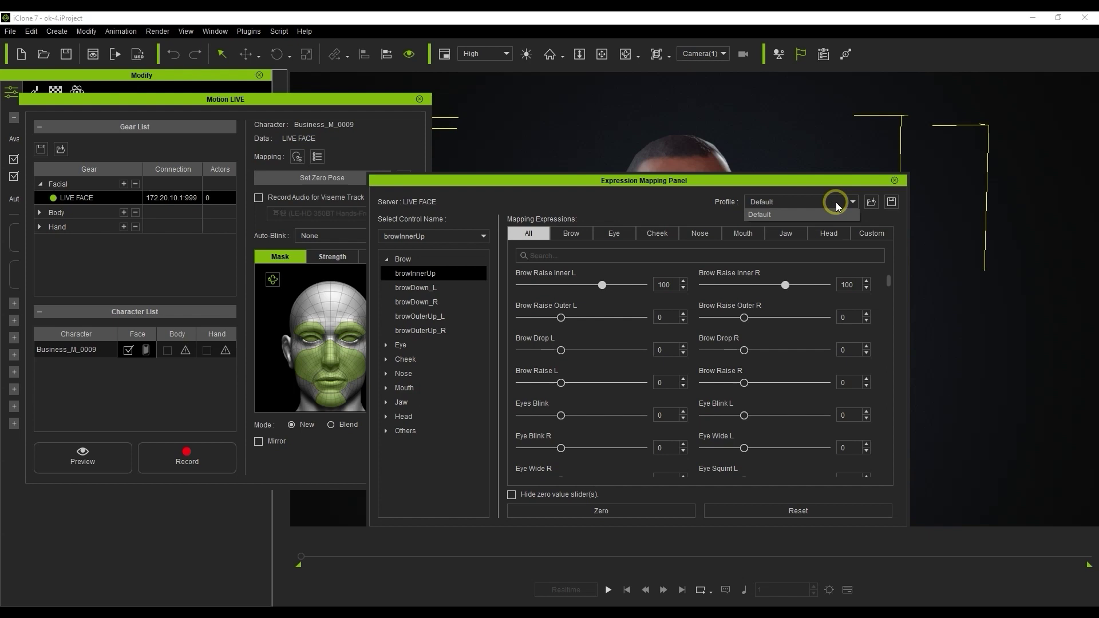
pyautogui.click(876, 206)
pyautogui.click(253, 136)
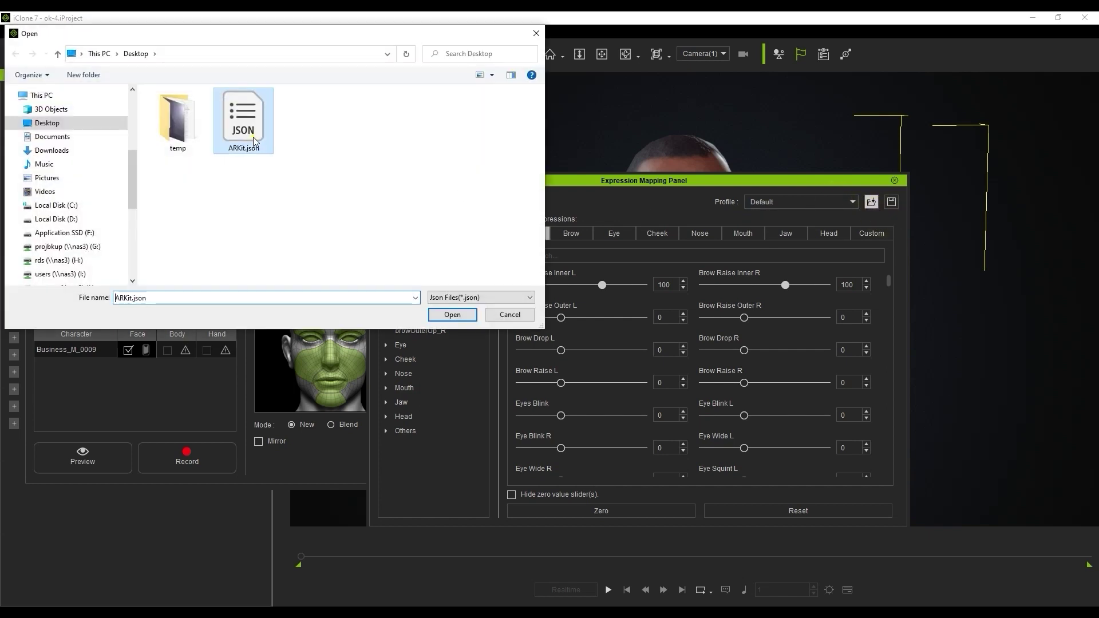
pyautogui.click(466, 314)
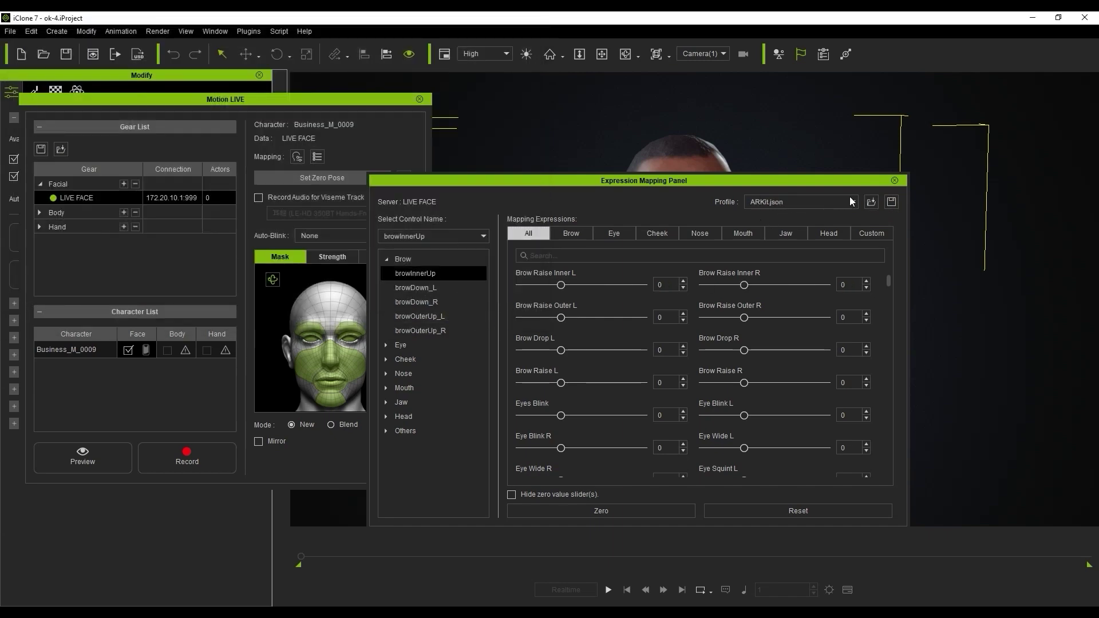
pyautogui.click(893, 181)
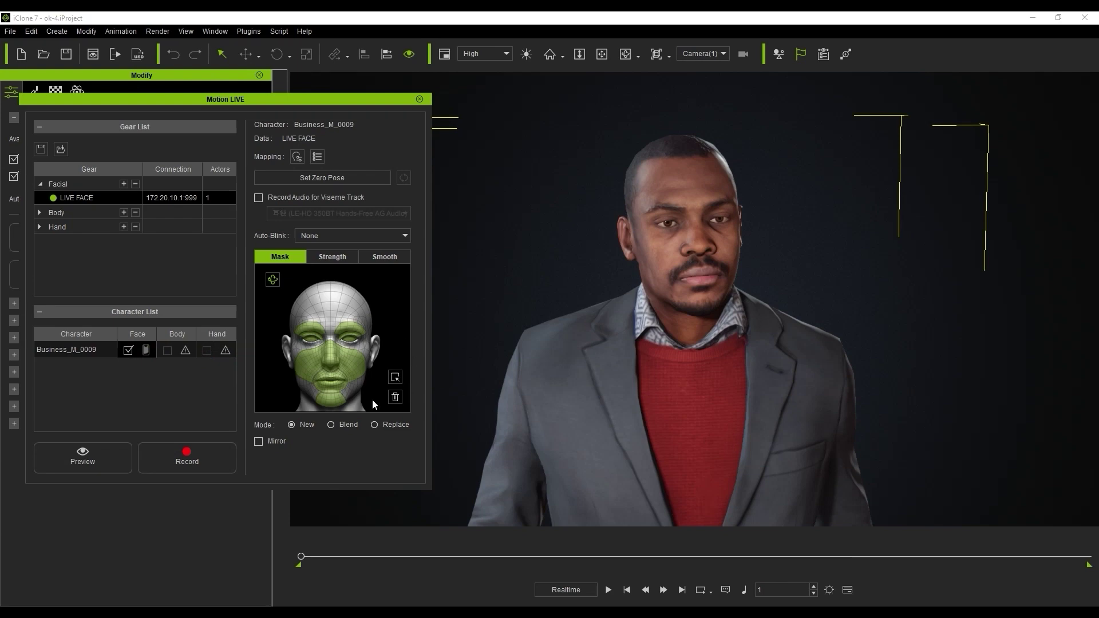
# - Toggle the mouth mask region off and back on, then set Global strength to 85
pyautogui.click(331, 378)
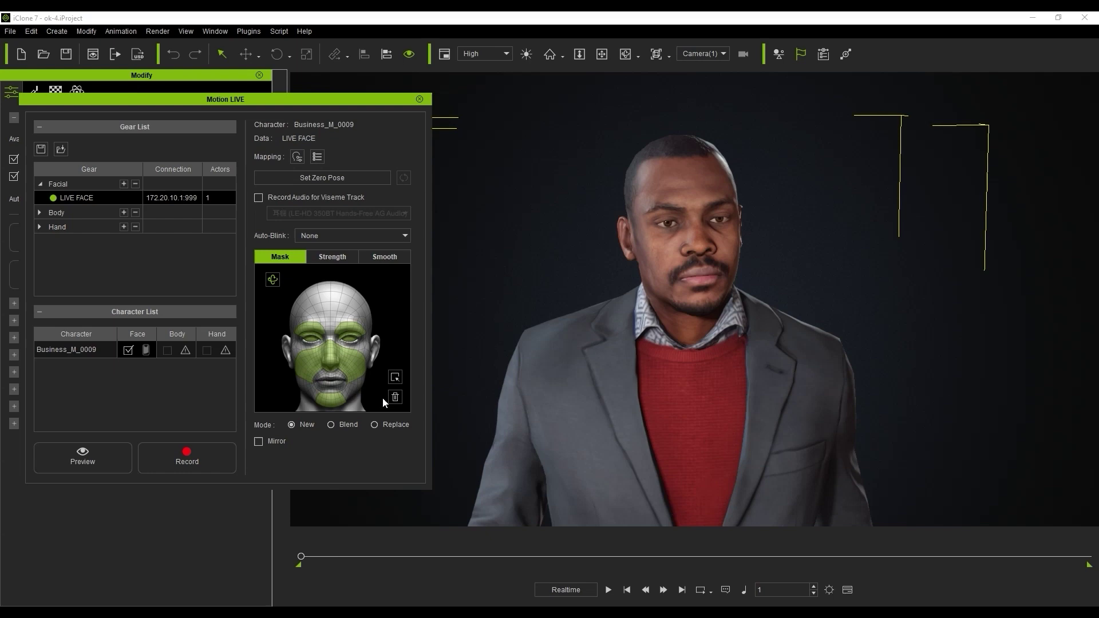
pyautogui.click(334, 382)
pyautogui.click(351, 260)
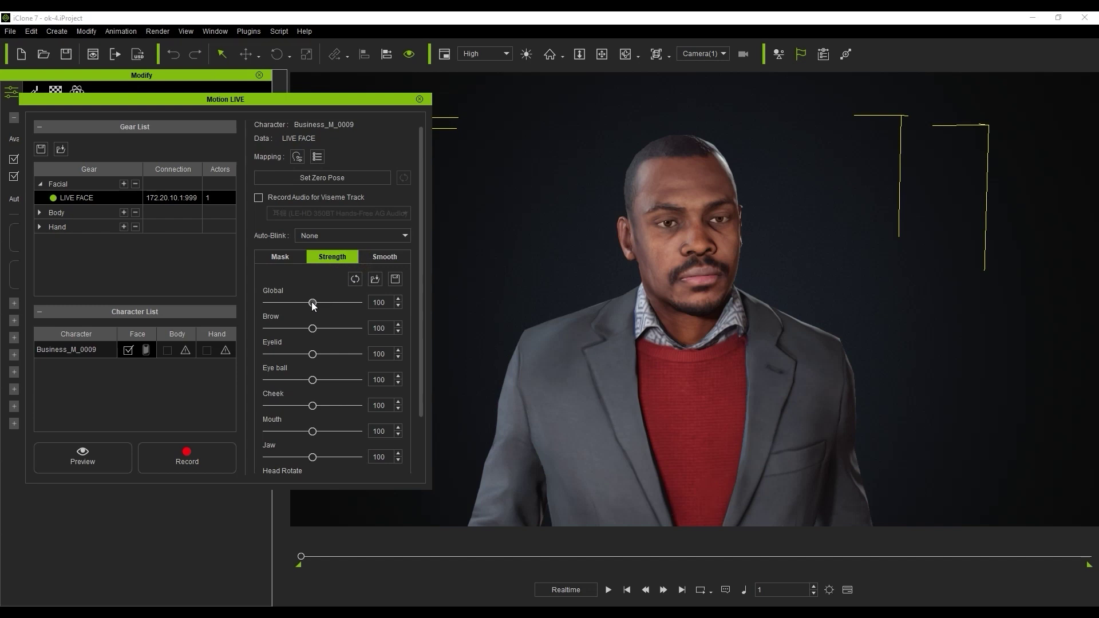
pyautogui.moveTo(312, 302); pyautogui.dragTo(307, 305)
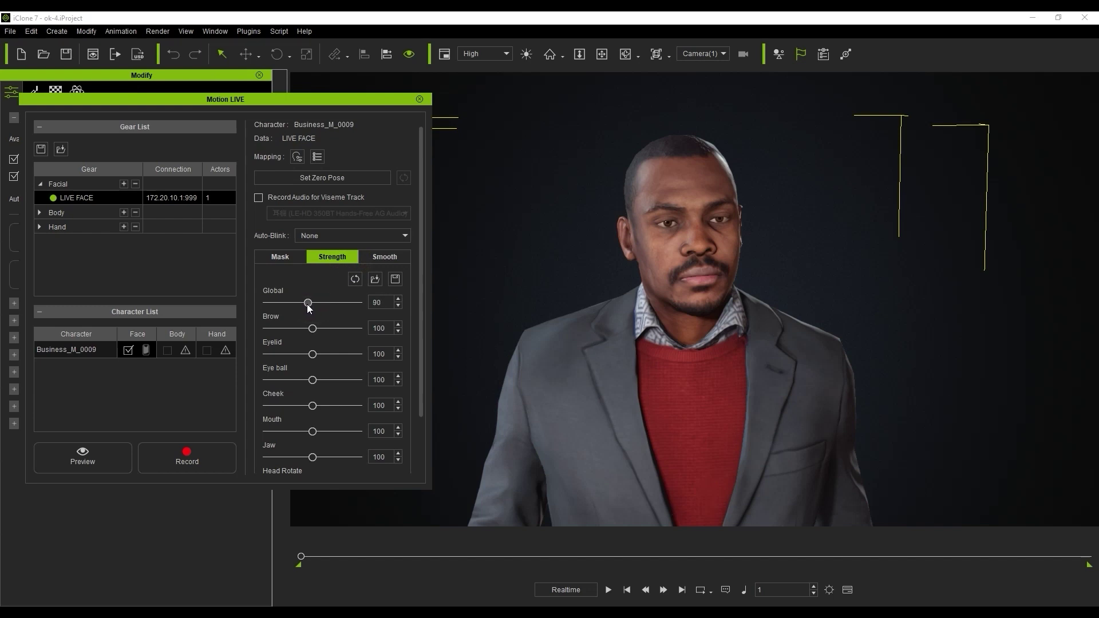
# - Activate facial capture smoothing and put Motion LIVE into preview mode
pyautogui.click(399, 260)
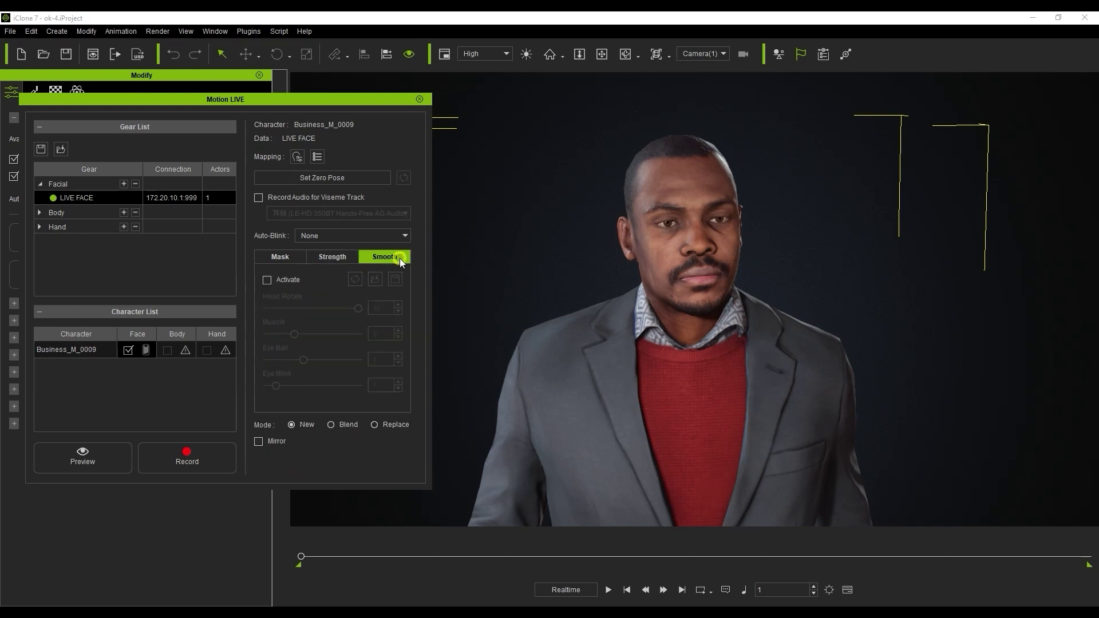
pyautogui.click(285, 282)
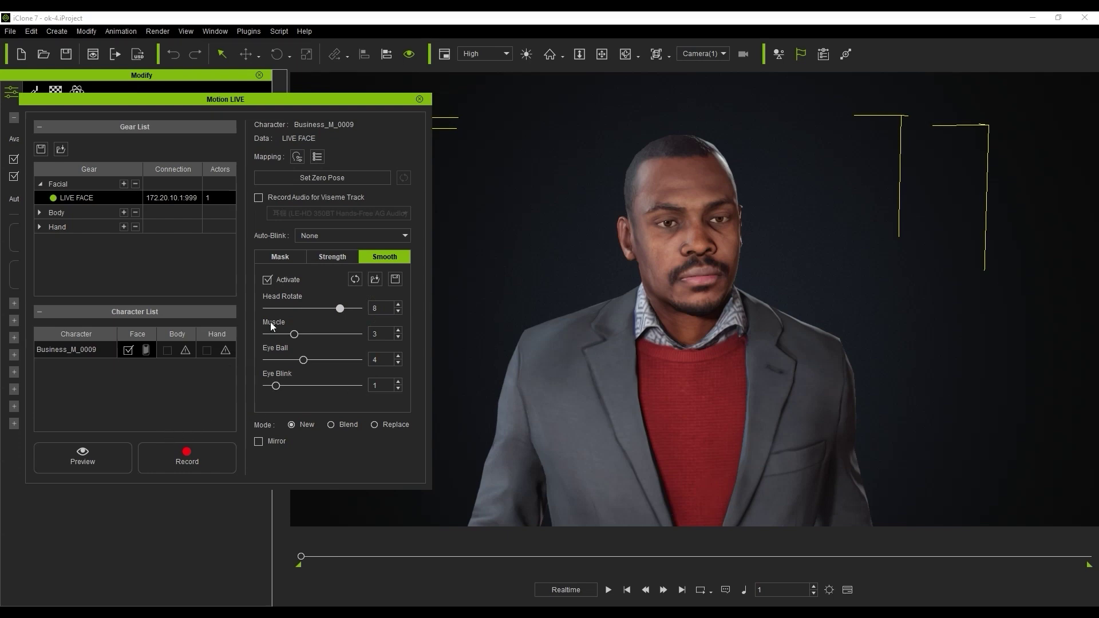
pyautogui.click(291, 257)
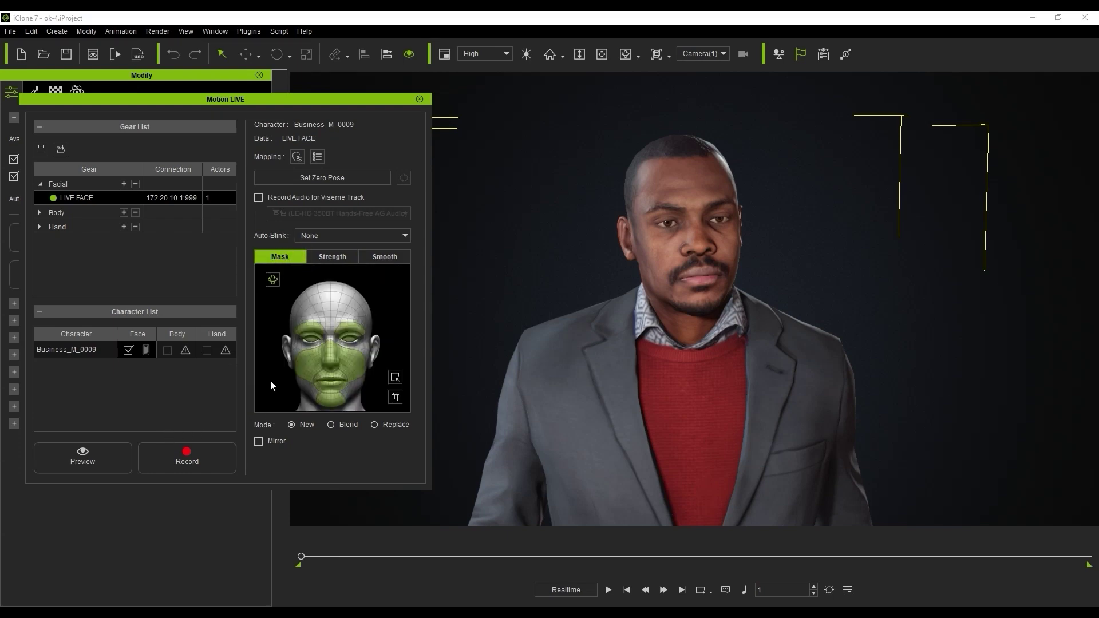
pyautogui.click(105, 459)
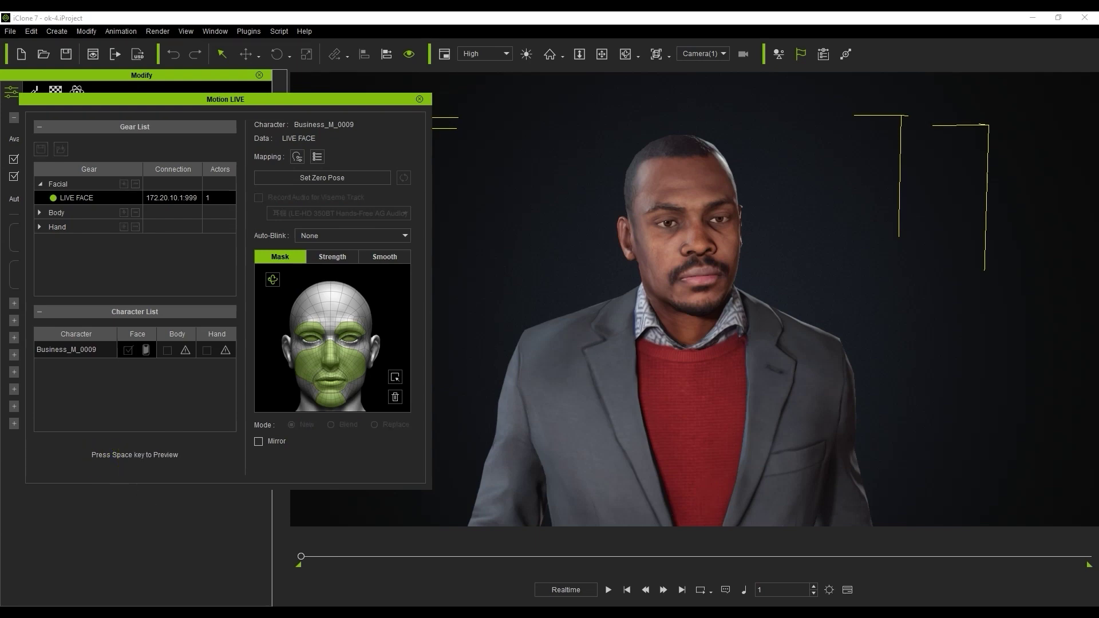
# - Preview and record a Face Puppet take, then raise the mouth corners into a wider smile
pyautogui.press('space')
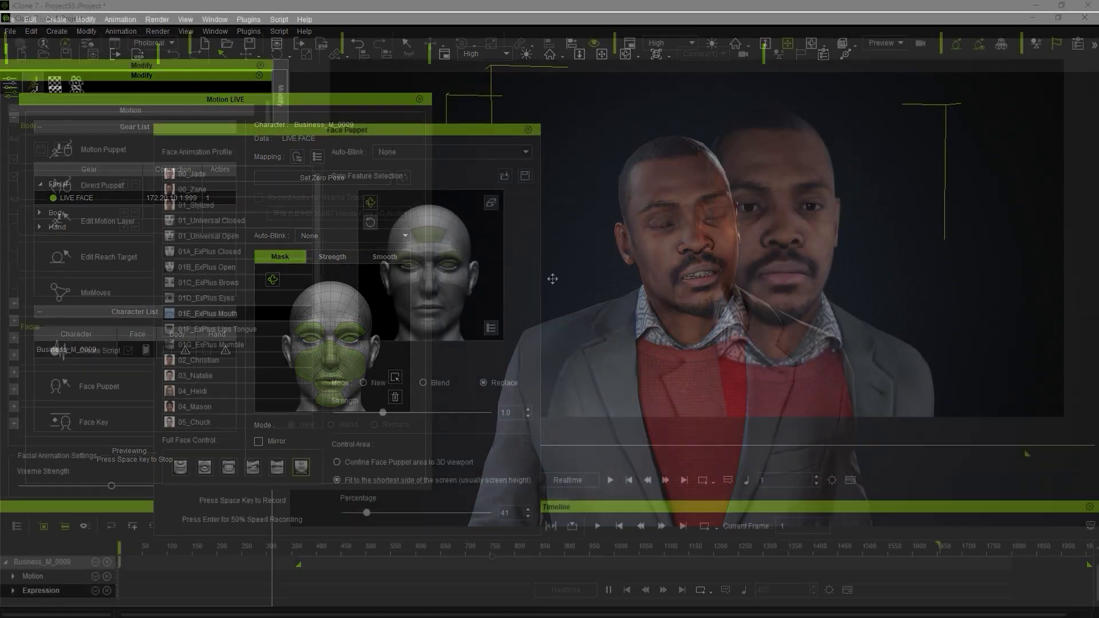
pyautogui.press('space')
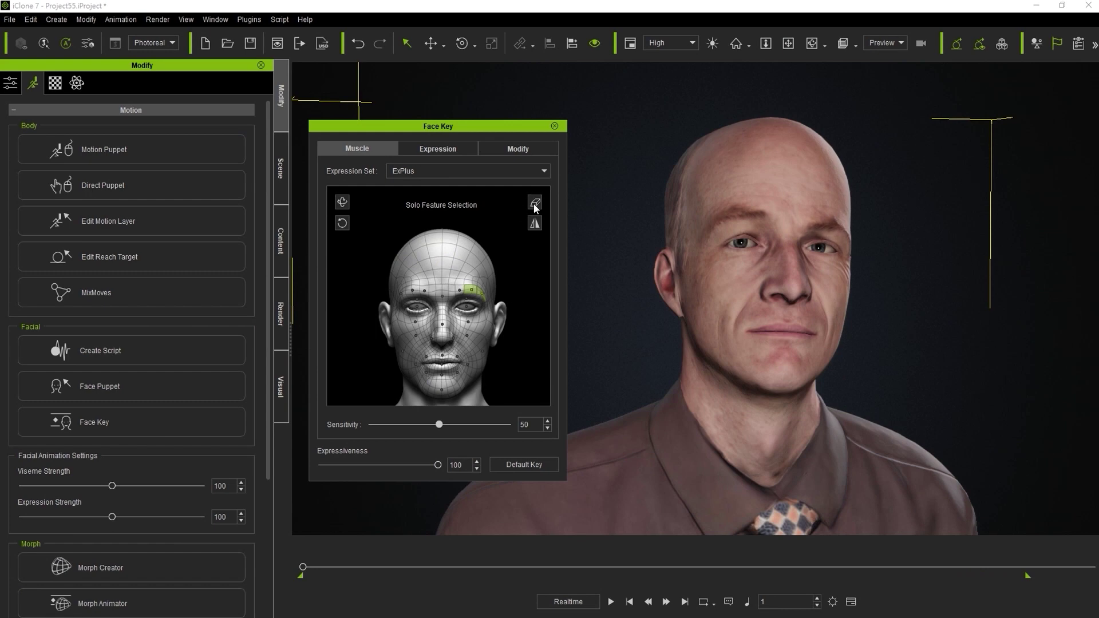
pyautogui.moveTo(358, 377); pyautogui.dragTo(360, 318)
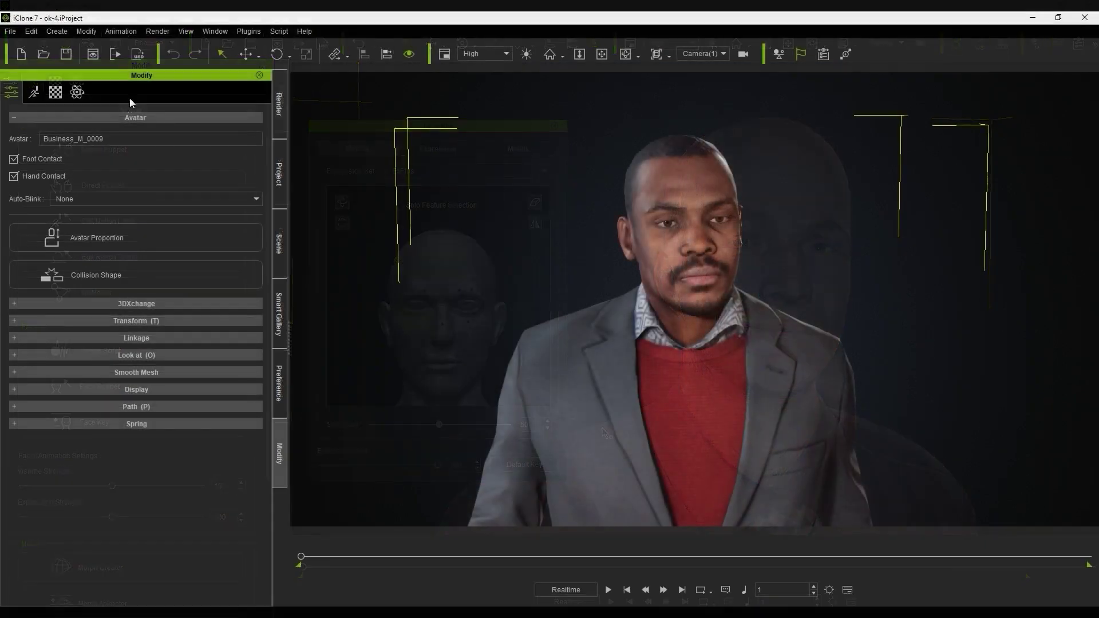
# - Open the FBX export settings and set the Target Tool Preset to Unreal
pyautogui.click(14, 32)
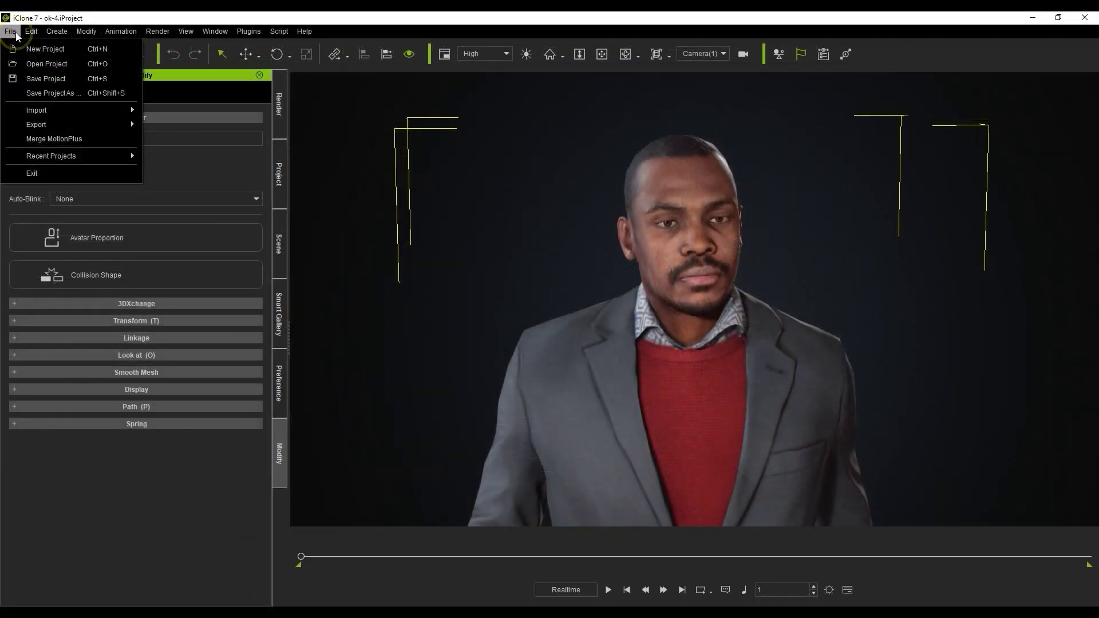
pyautogui.moveTo(37, 125)
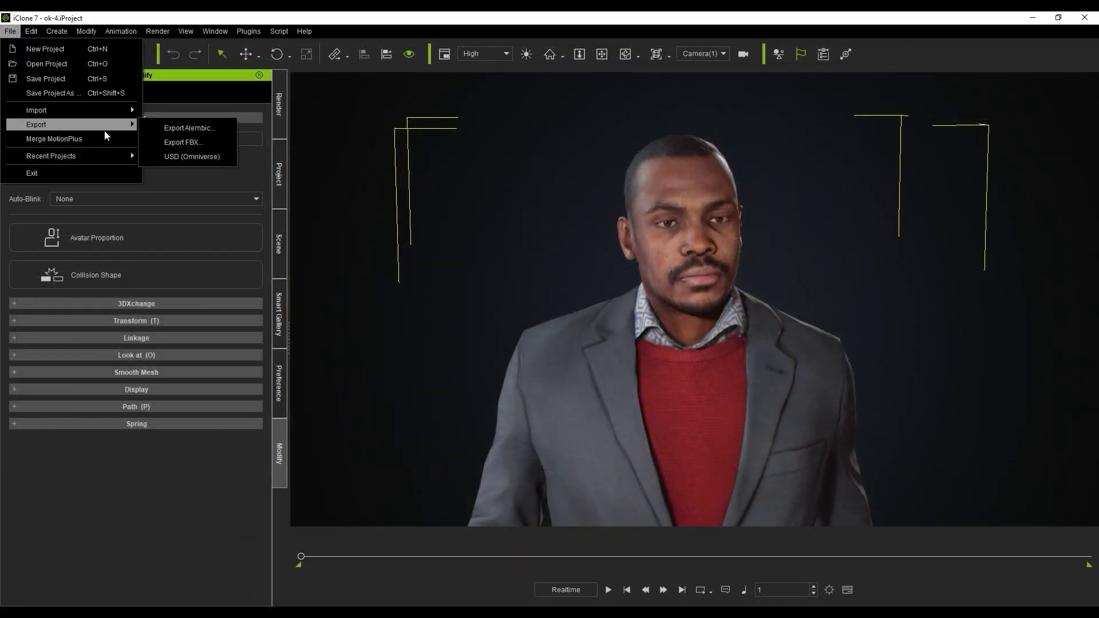
pyautogui.click(225, 143)
pyautogui.click(290, 196)
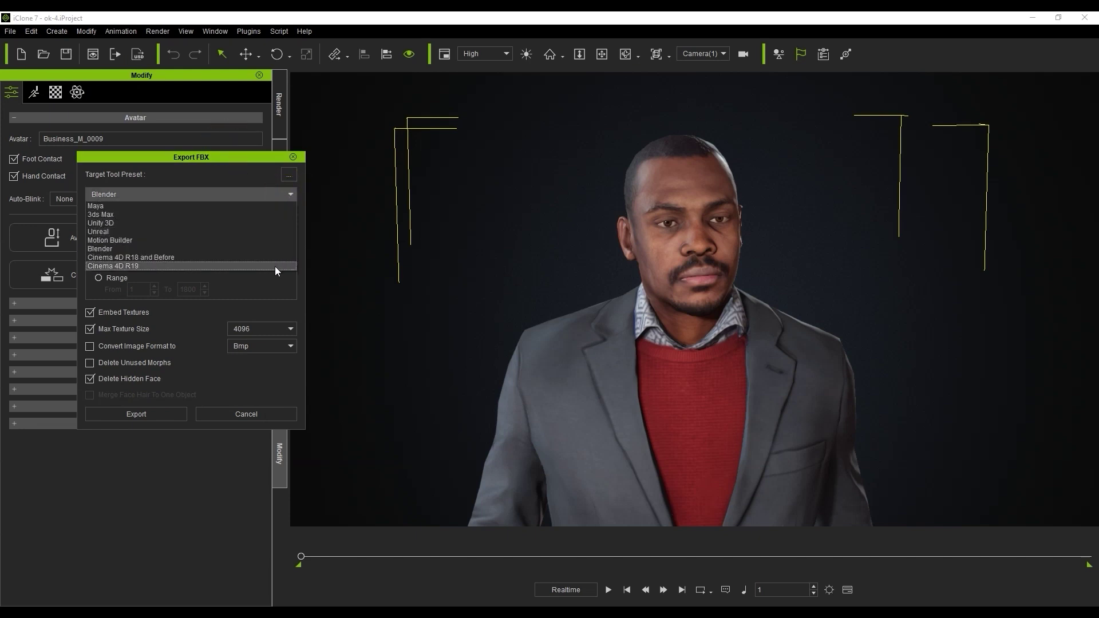
pyautogui.click(279, 234)
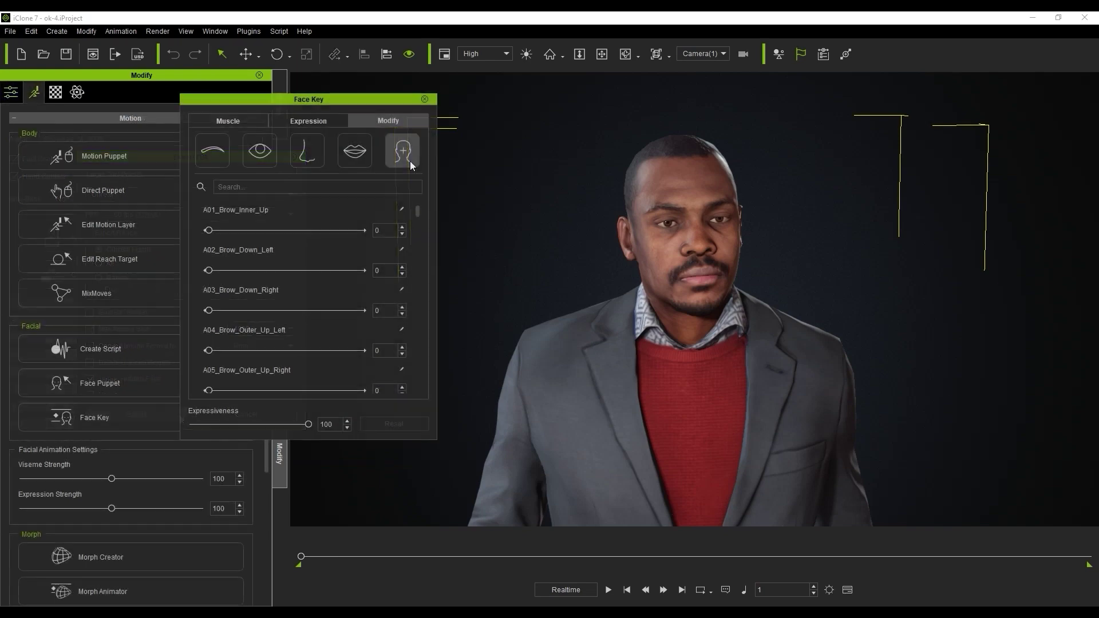
# - Tint the hair teal by setting the Green (Hair) colour Hue to 0.21
pyautogui.click(410, 161)
pyautogui.moveTo(417, 210); pyautogui.dragTo(421, 355)
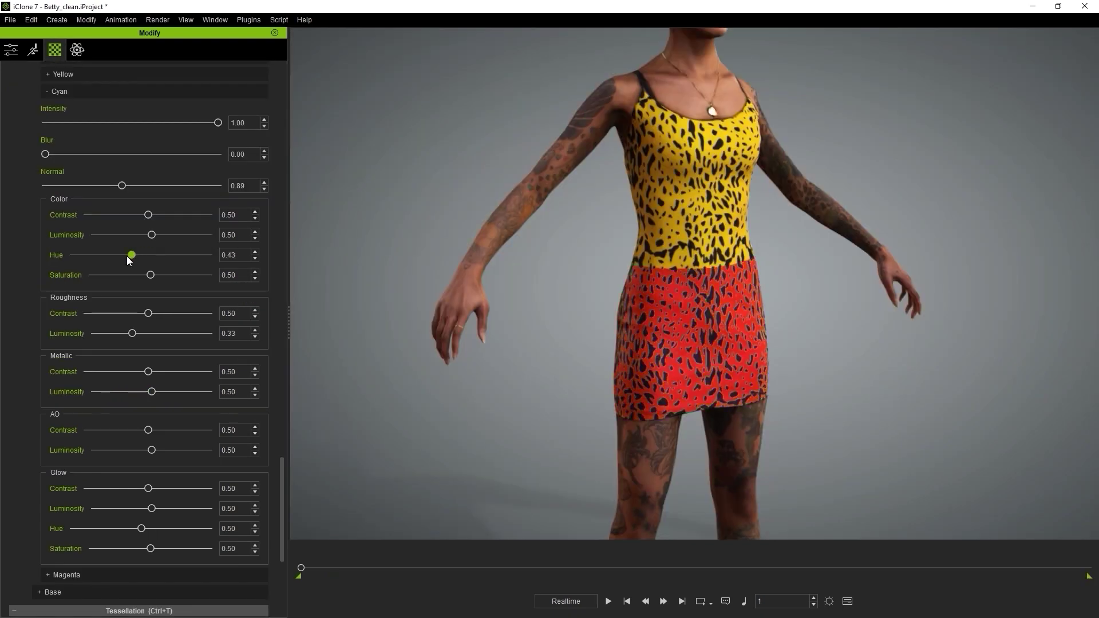
# - Make the dress's Cyan pattern black, with Roughness Luminosity 0.11 and Metallic Luminosity 1.00
pyautogui.moveTo(131, 255); pyautogui.dragTo(121, 256)
pyautogui.scroll(3, 121, 257)
pyautogui.moveTo(46, 296); pyautogui.dragTo(197, 298)
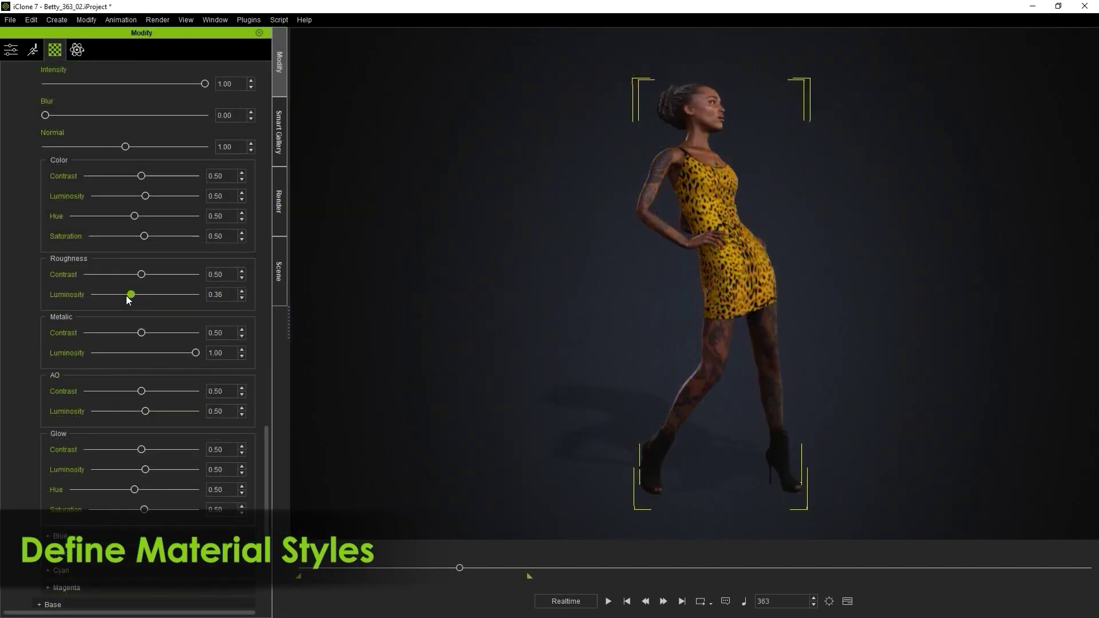
pyautogui.moveTo(126, 295); pyautogui.dragTo(115, 297)
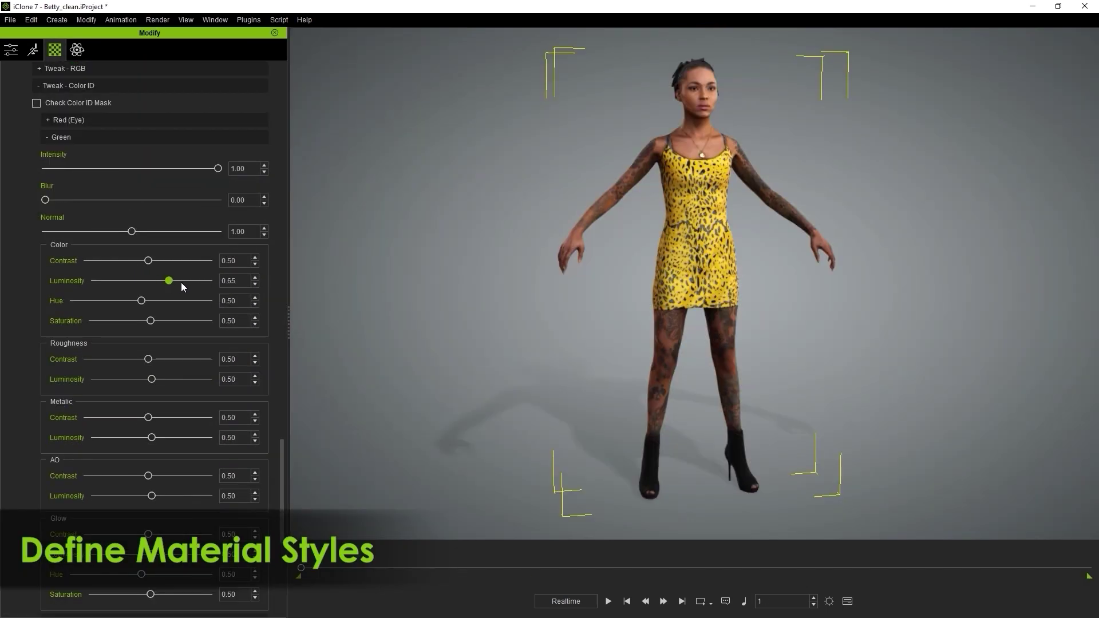
pyautogui.moveTo(181, 283); pyautogui.dragTo(207, 283)
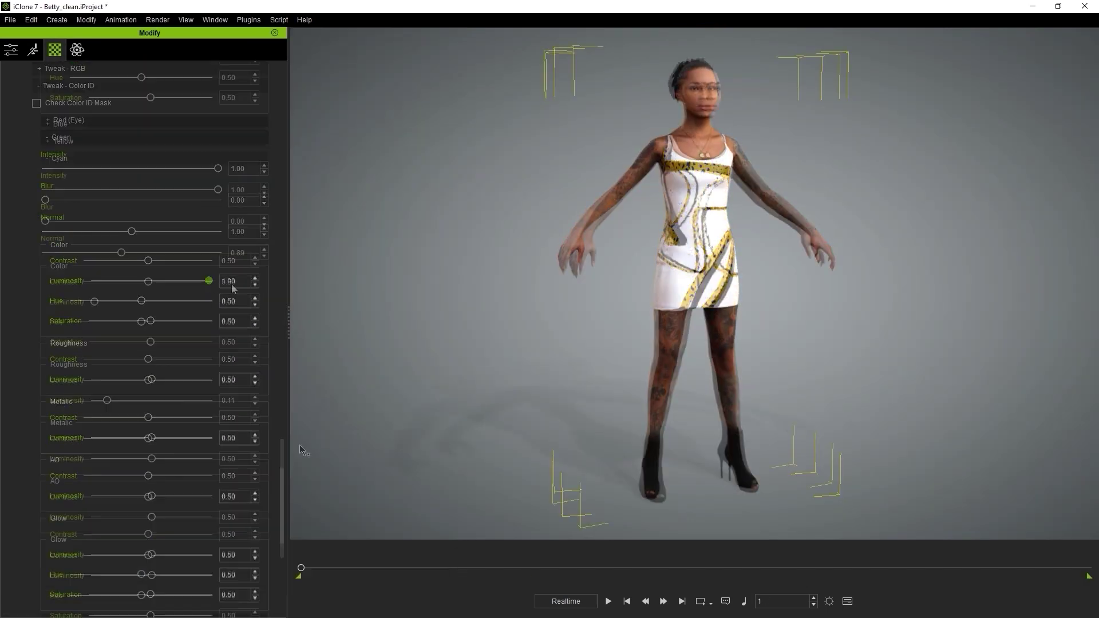
pyautogui.moveTo(195, 461); pyautogui.dragTo(221, 461)
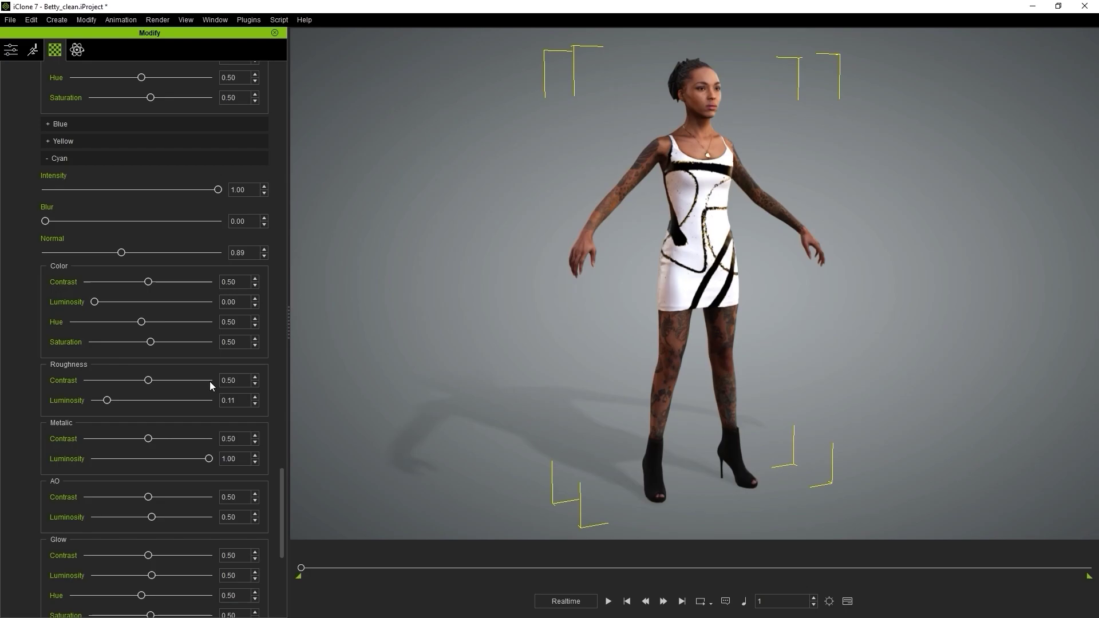